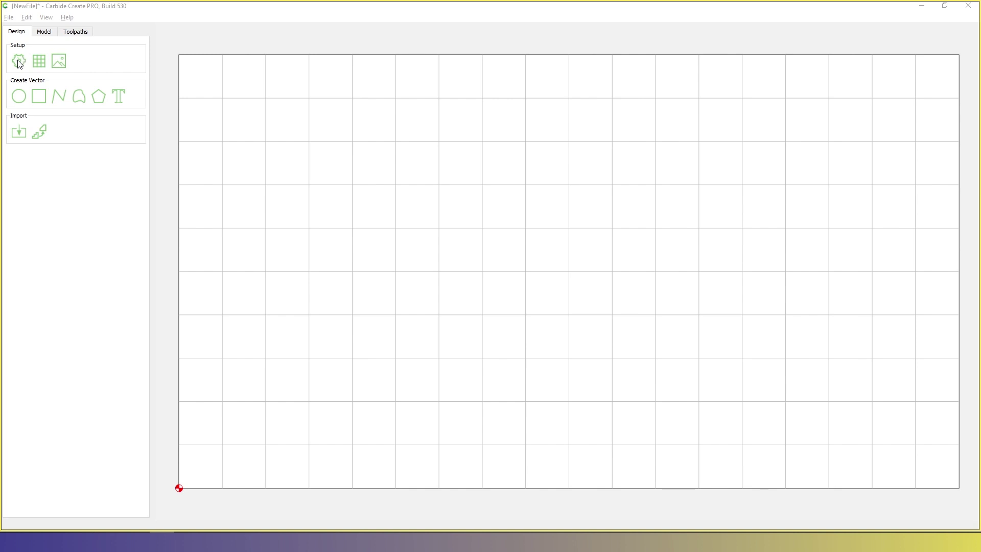
- Confirm Job Setup with 180 × 100 mm acrylic stock, 5.040 mm thick, 2.000 mm retract, MM units
click(19, 62)
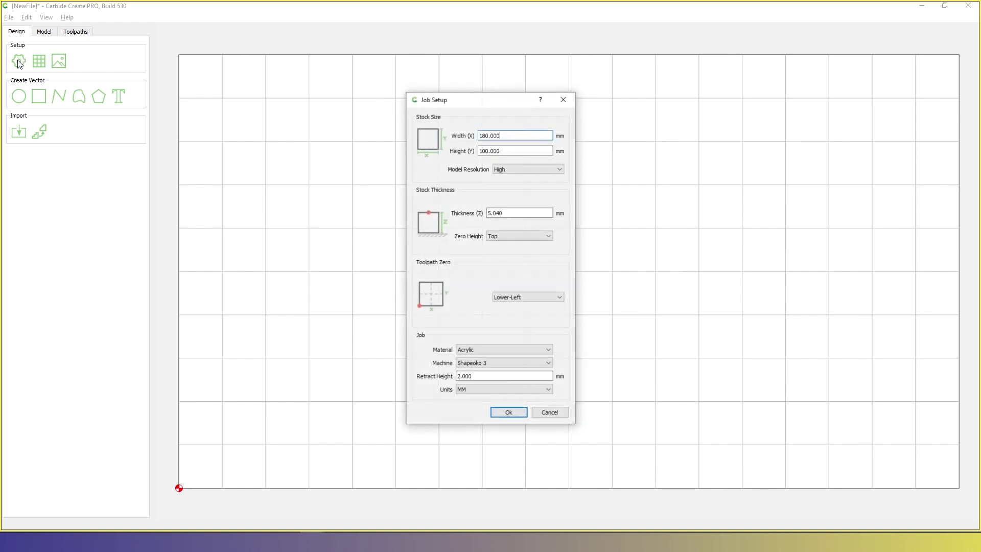
drag(446, 105, 474, 94)
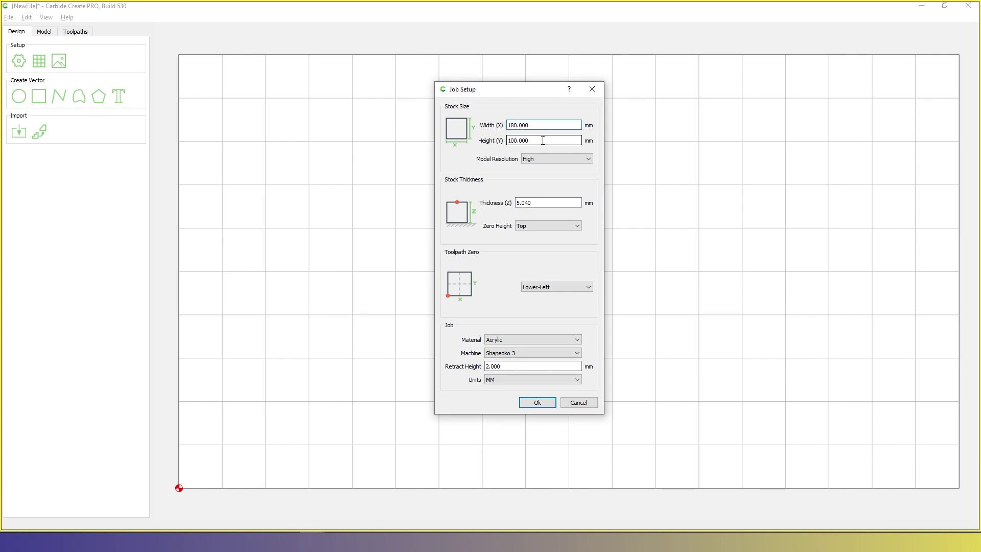
click(548, 203)
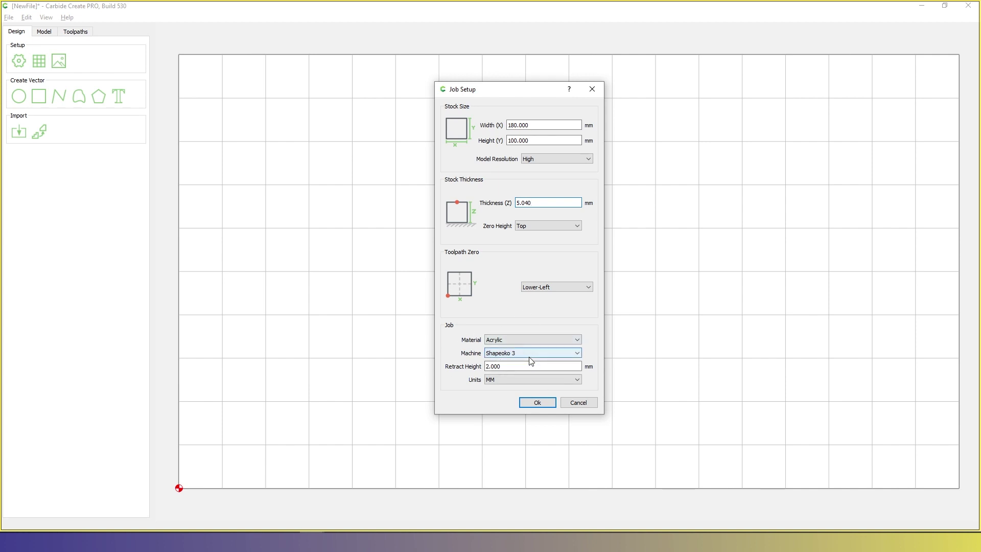
drag(489, 366, 504, 376)
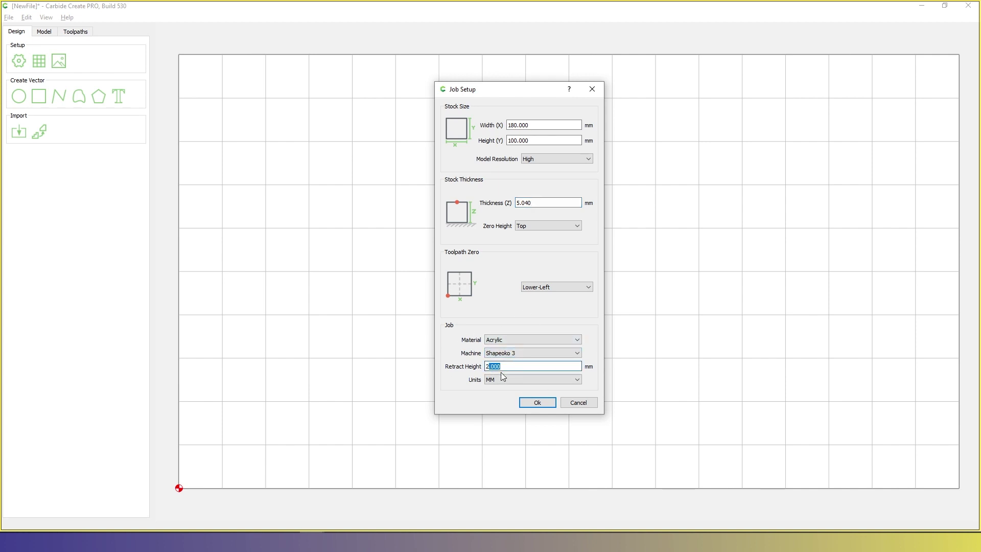
click(502, 382)
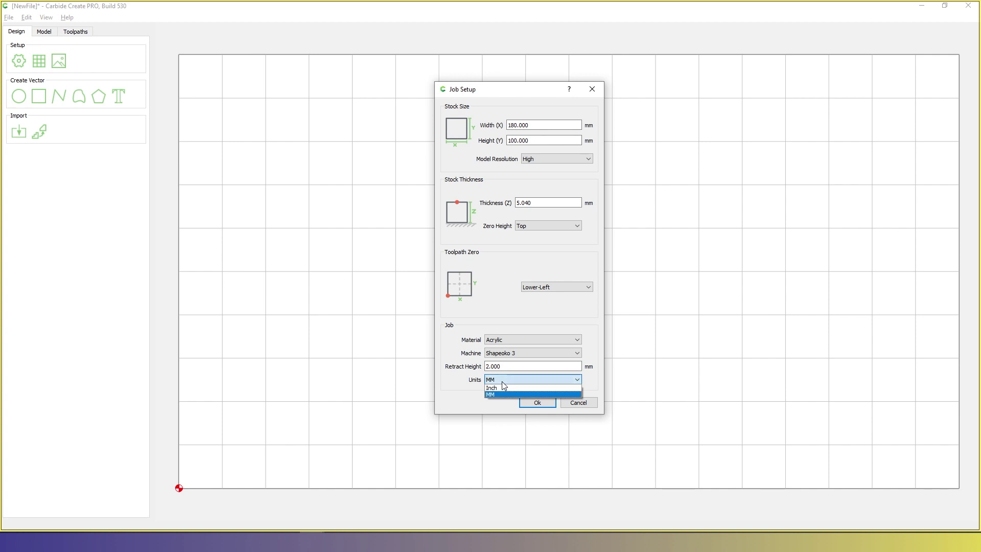
click(501, 380)
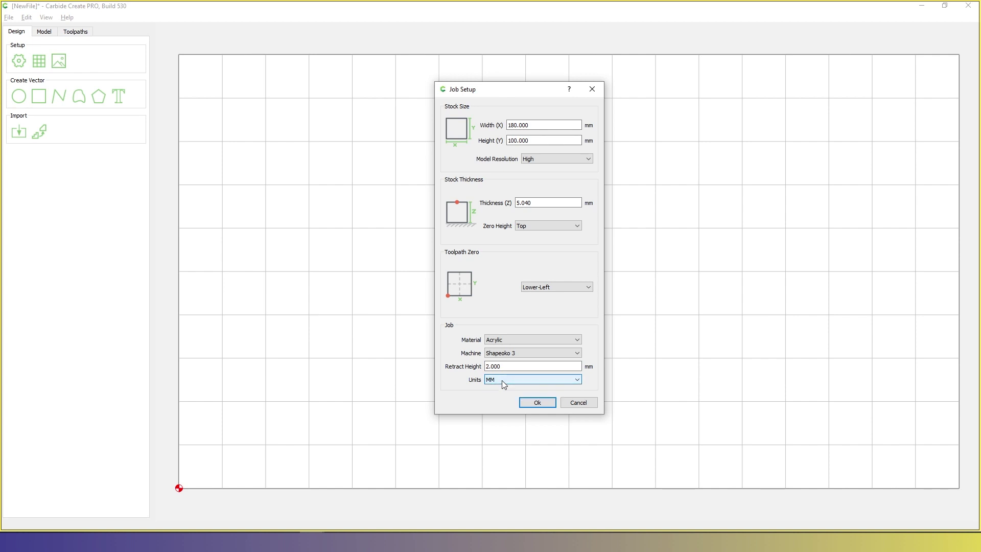
click(541, 407)
- Change the canvas grid spacing to 5 mm, then view the background image settings
click(41, 65)
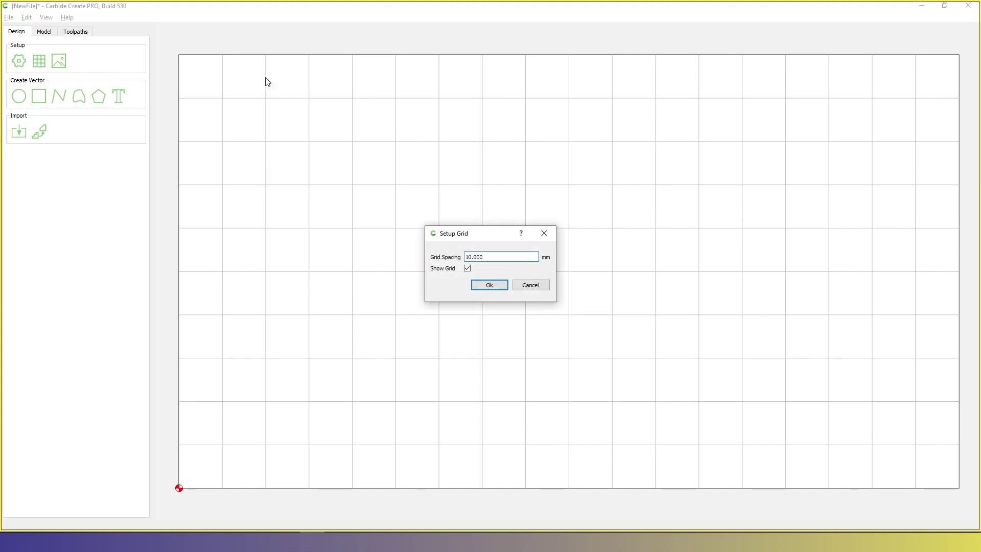
drag(486, 256, 428, 259)
text(5)
key(Return)
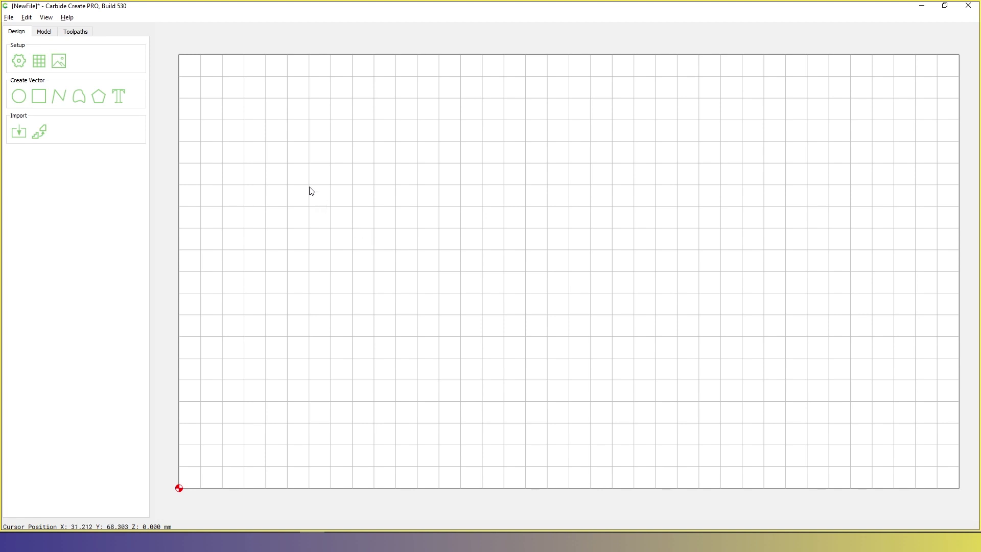
click(59, 61)
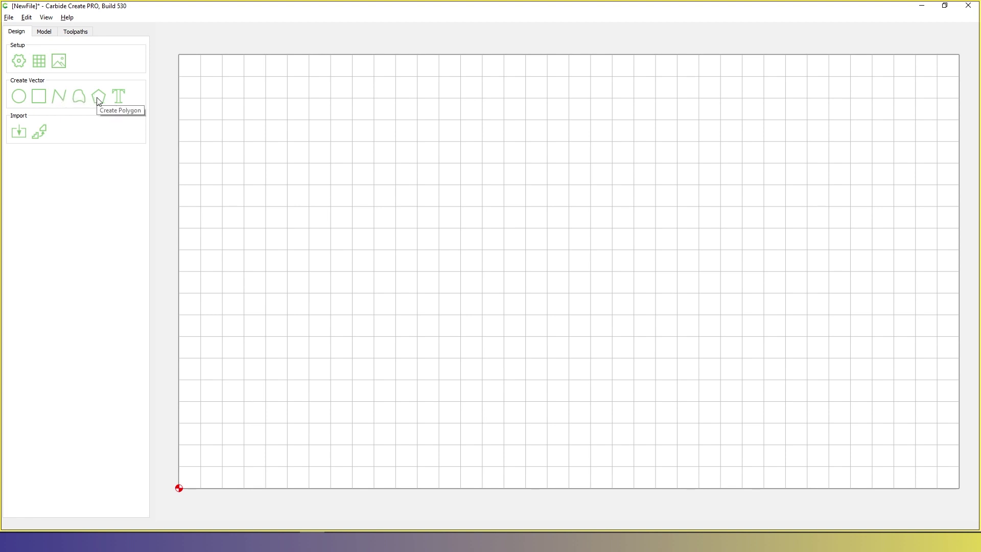
- Draw a circle and set its radius to 15 mm
click(19, 96)
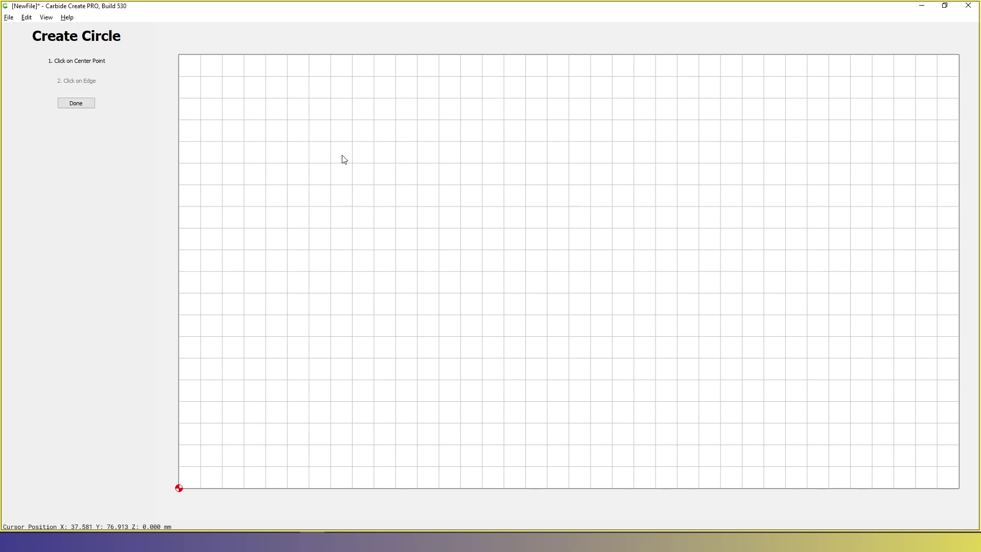
click(352, 164)
click(401, 211)
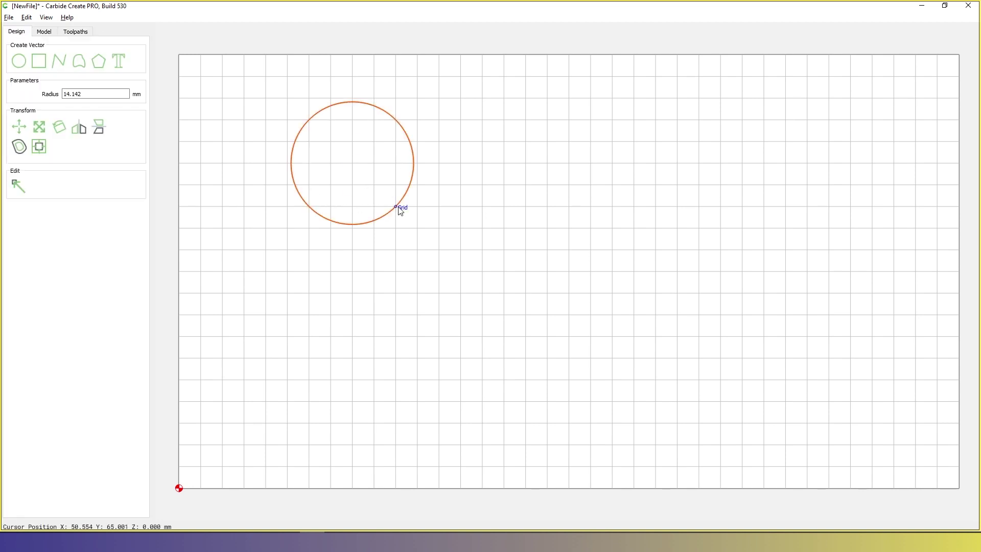
drag(97, 94, 60, 96)
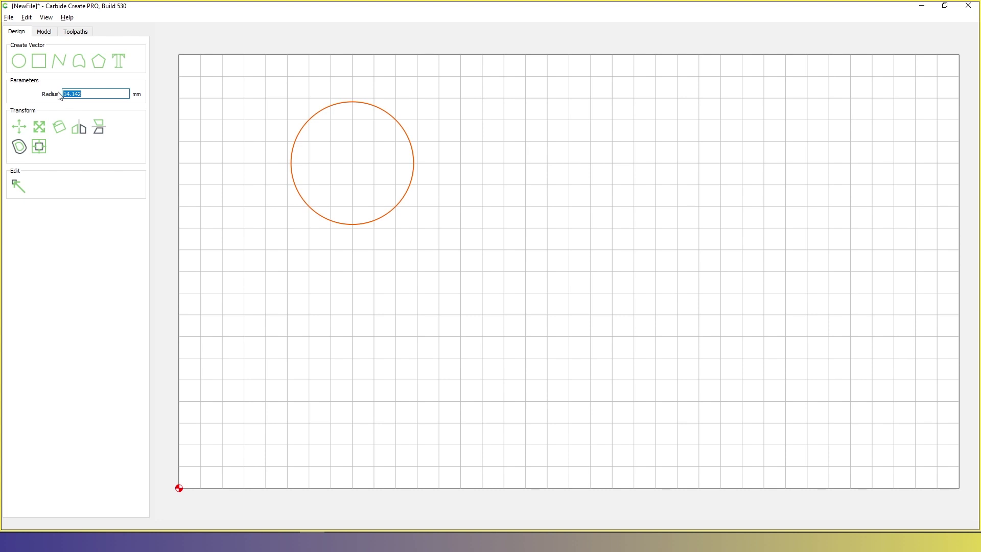
text(15)
key(Return)
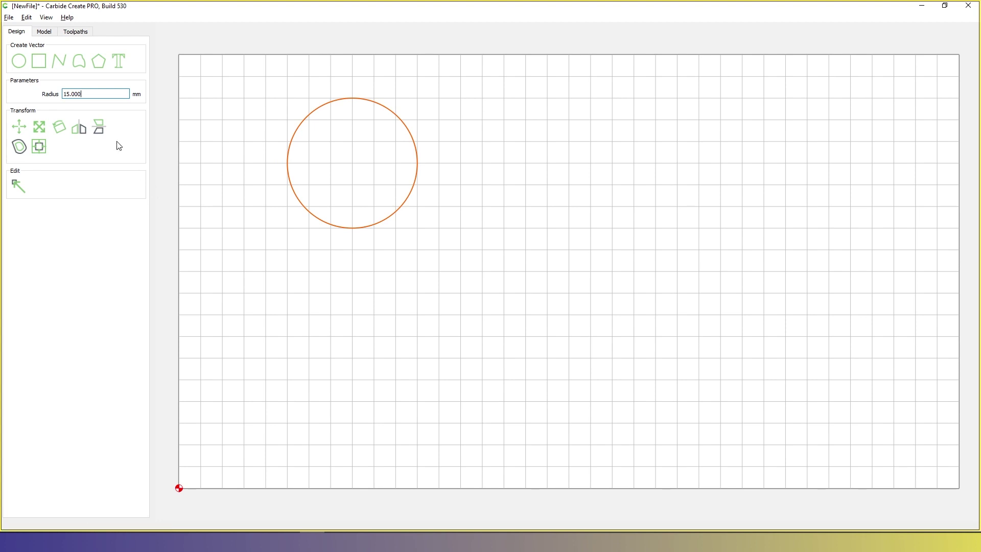
click(254, 236)
- Draw a 20 mm square centred on the circle's centre
click(39, 95)
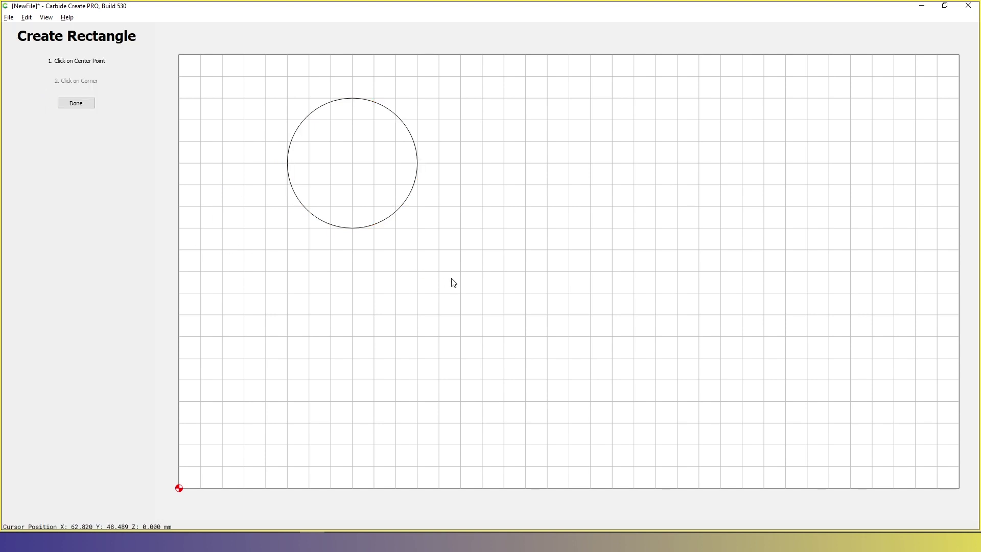
click(352, 167)
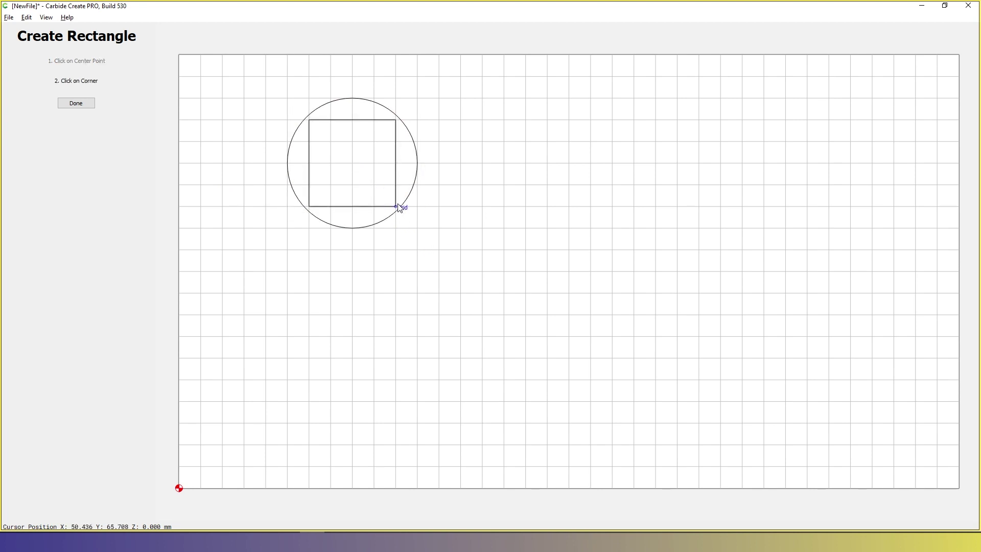
click(399, 205)
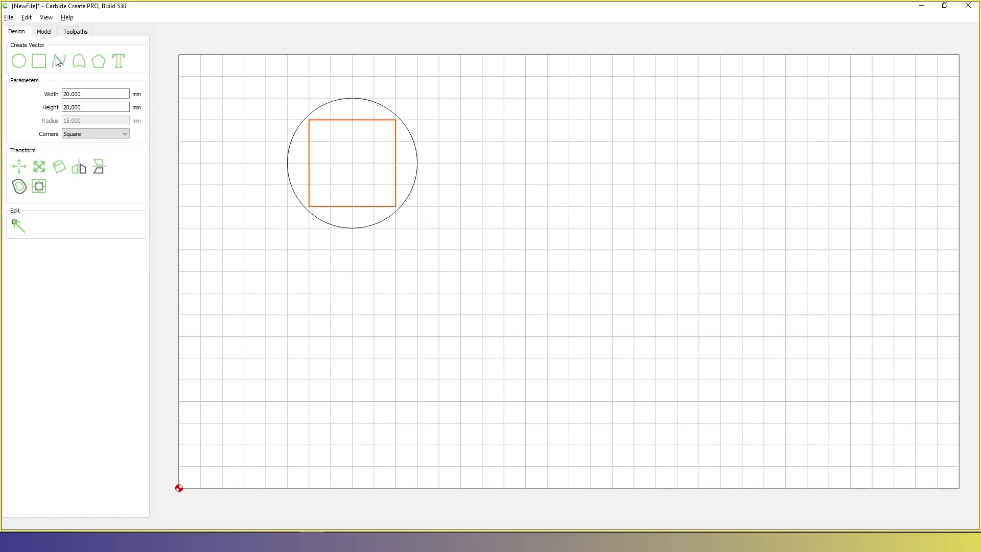
- Draw a second 20 mm square and move it to overlap the circle's lower right
click(43, 63)
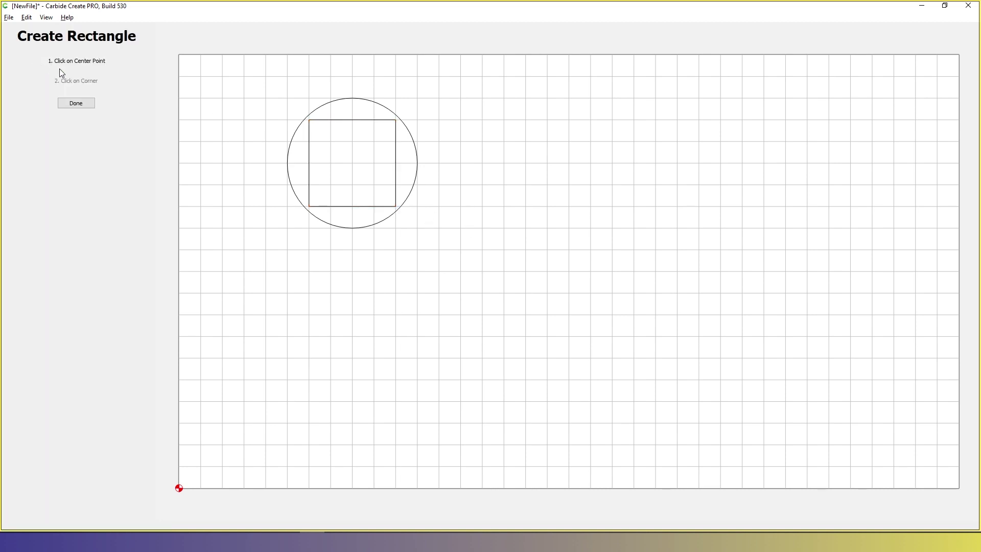
click(461, 164)
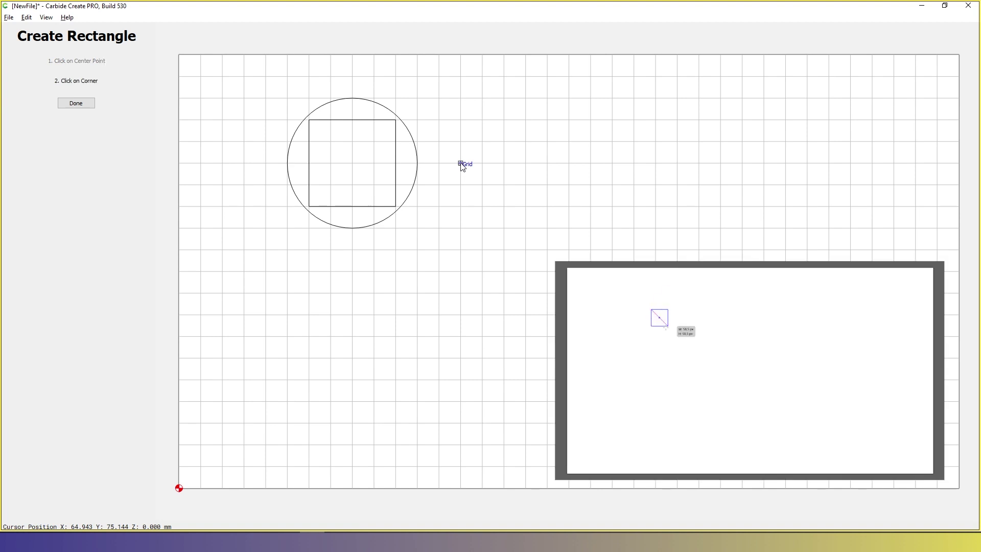
click(510, 209)
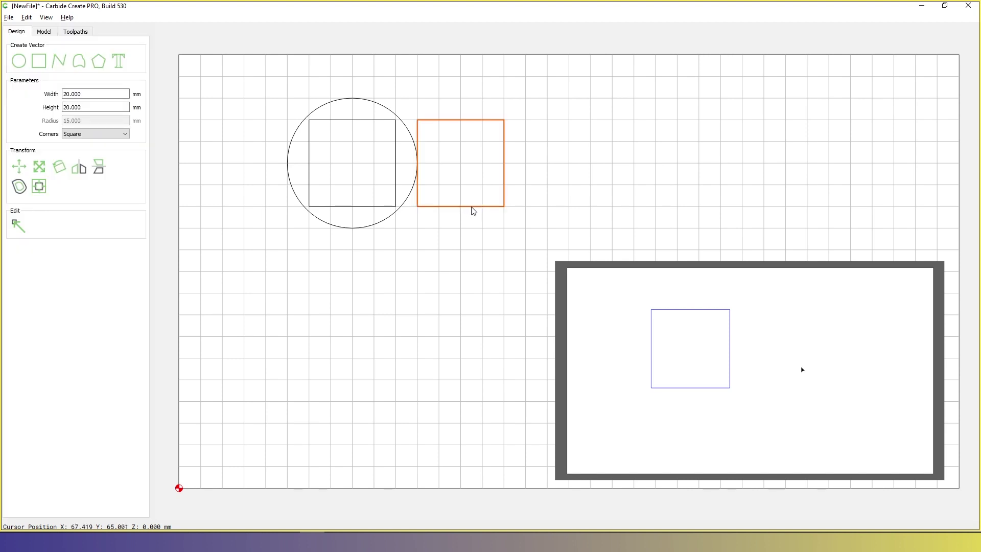
drag(470, 210, 451, 296)
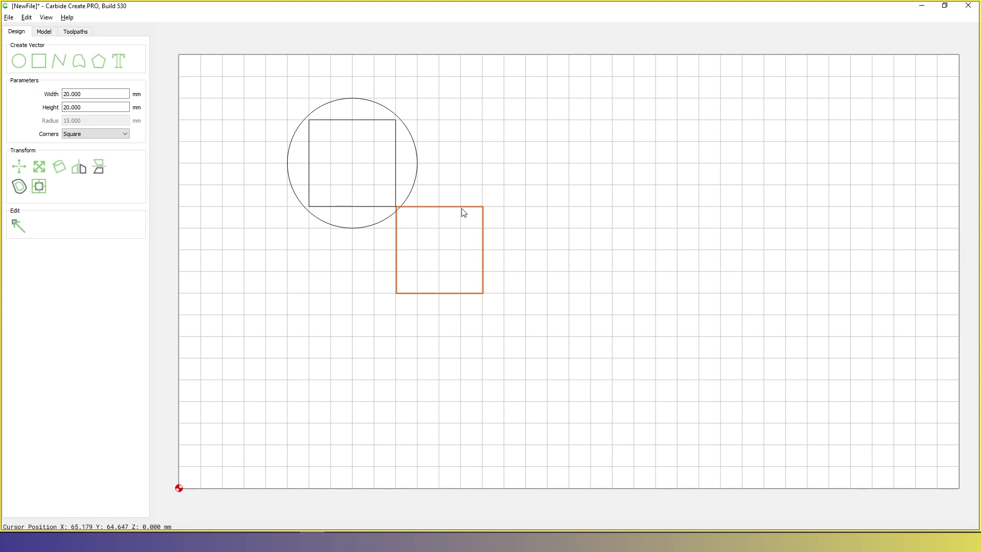
drag(462, 213, 418, 169)
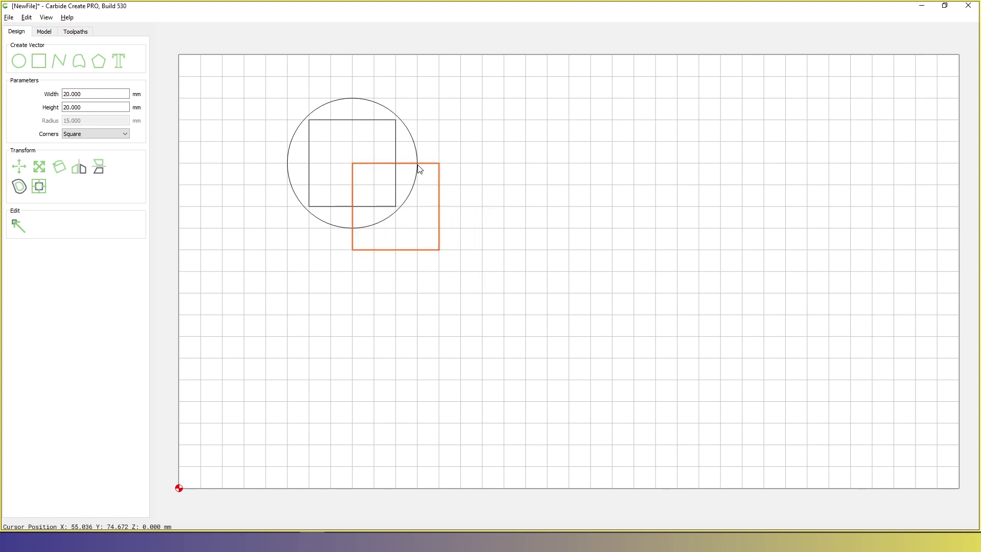
click(520, 287)
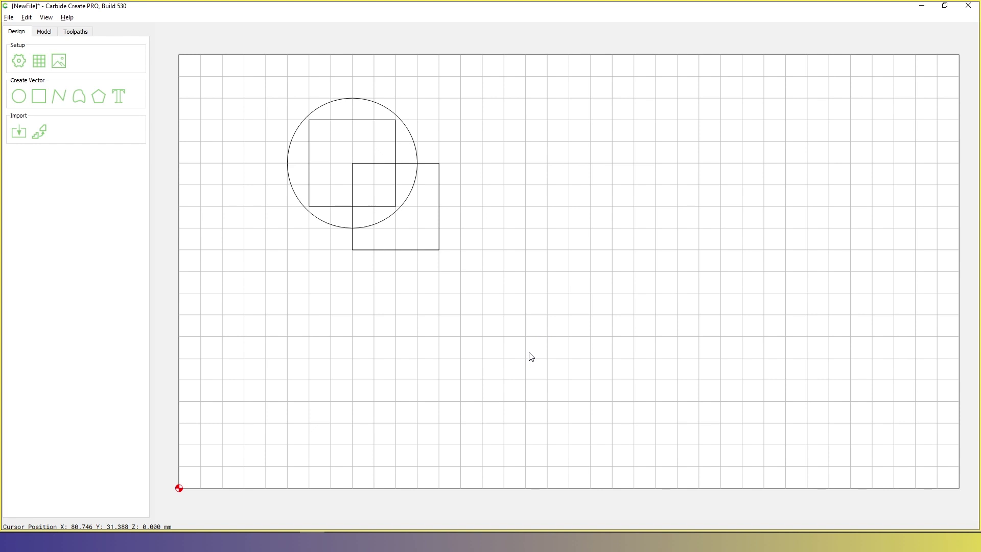
drag(529, 354, 243, 97)
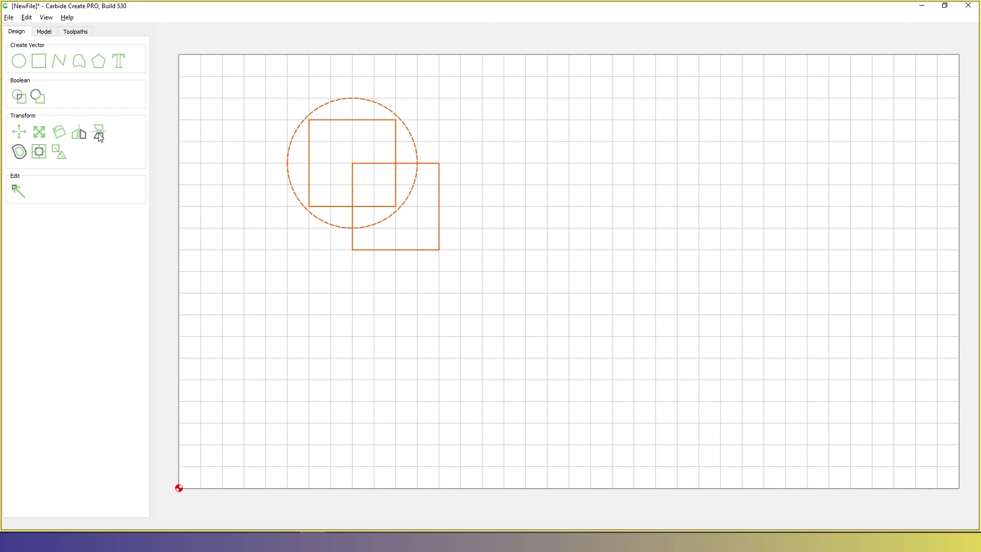
click(19, 153)
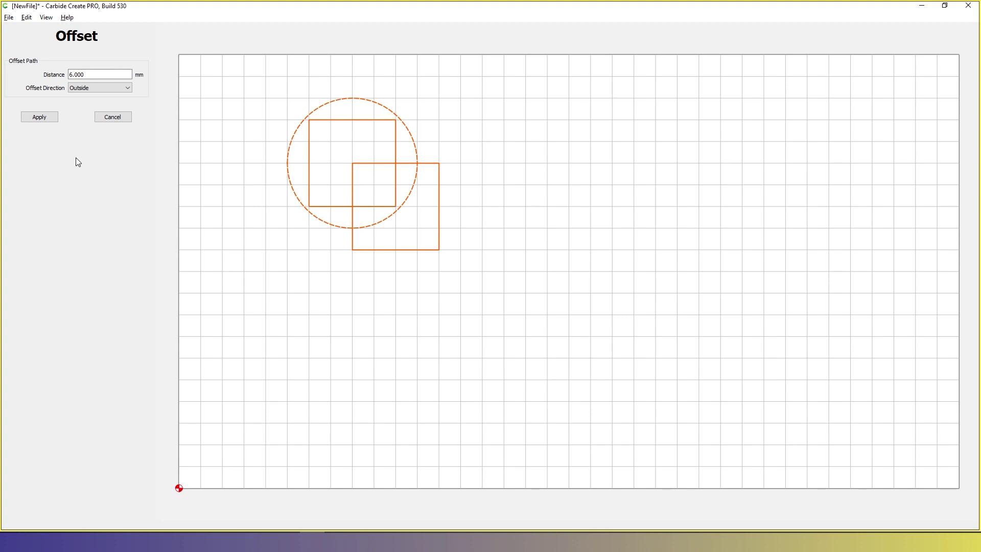
click(88, 75)
key(ctrl+a)
text(3)
click(97, 88)
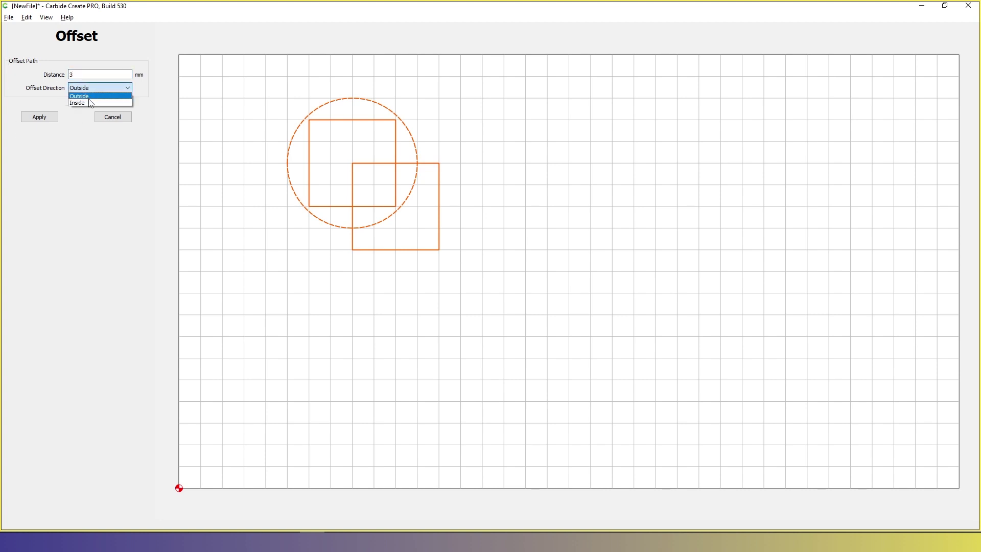
click(72, 161)
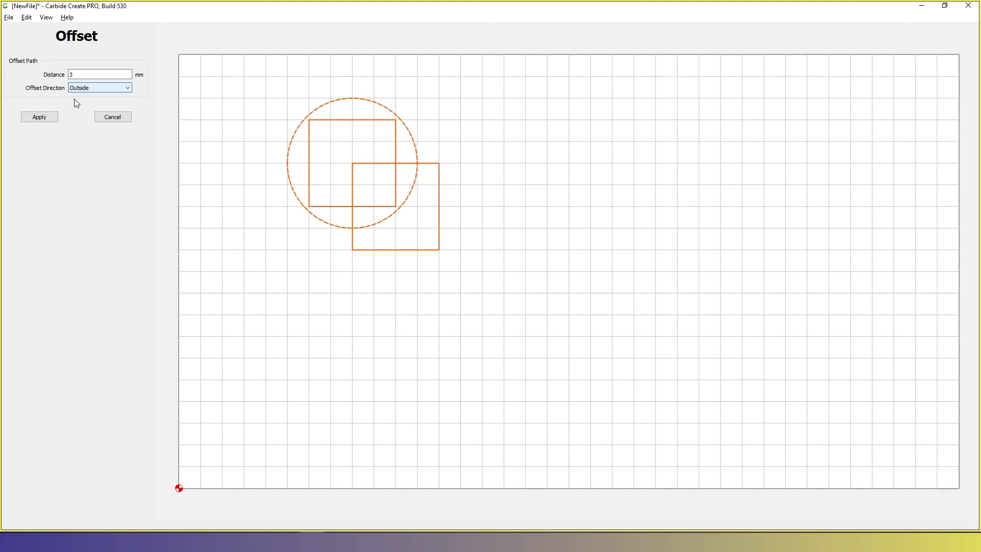
click(40, 117)
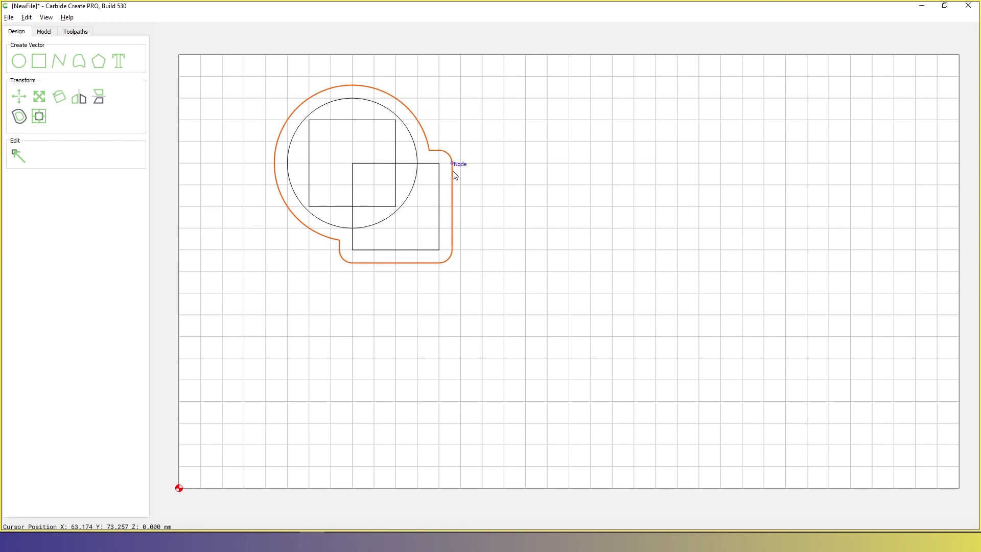
drag(456, 175, 508, 227)
key(Delete)
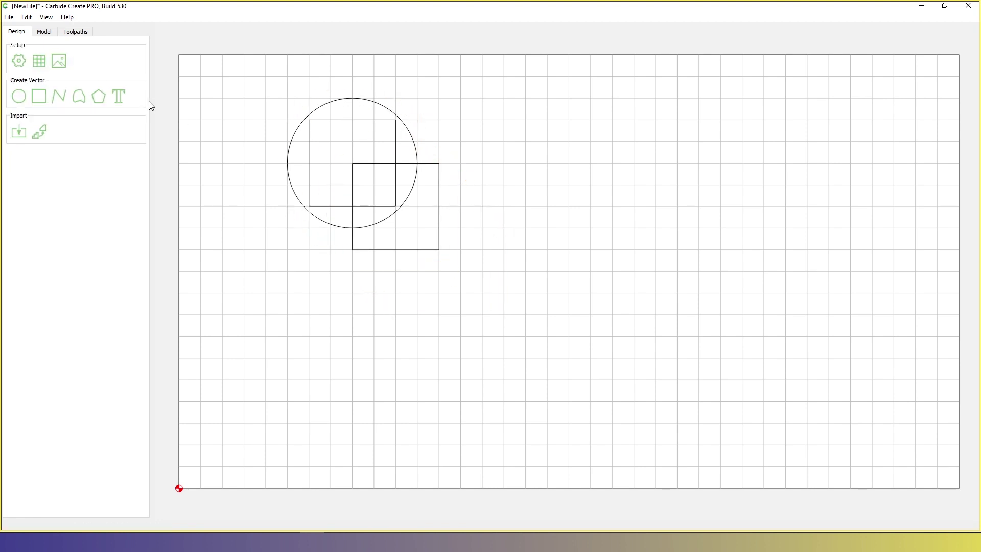
drag(269, 289, 458, 94)
click(458, 97)
drag(505, 302, 271, 83)
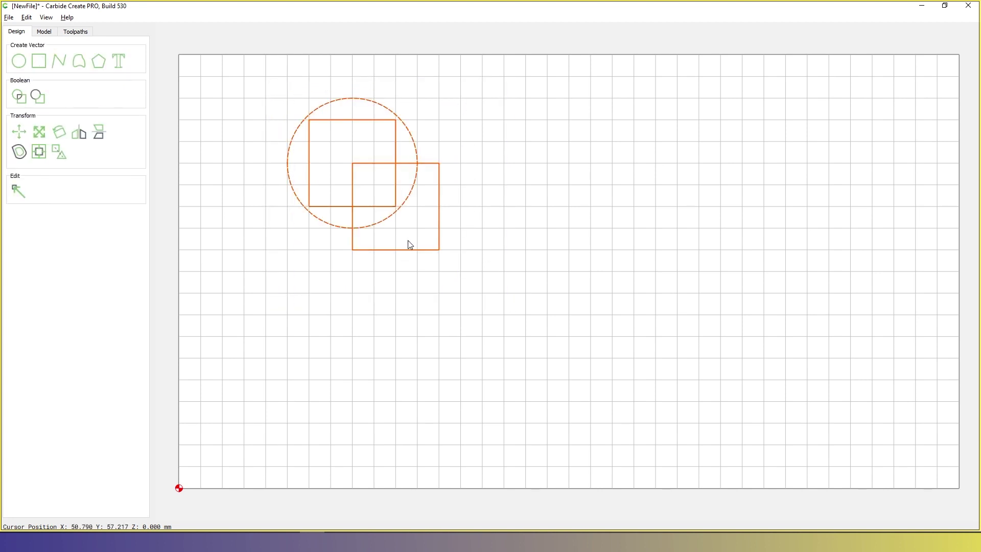
mouse_move(561, 222)
middle_down()
mouse_move(560, 201)
mouse_move(527, 194)
mouse_move(613, 184)
mouse_move(588, 211)
mouse_move(615, 217)
mouse_move(563, 210)
middle_up()
scroll(375, 197, up, 1)
scroll(374, 197, down, 1)
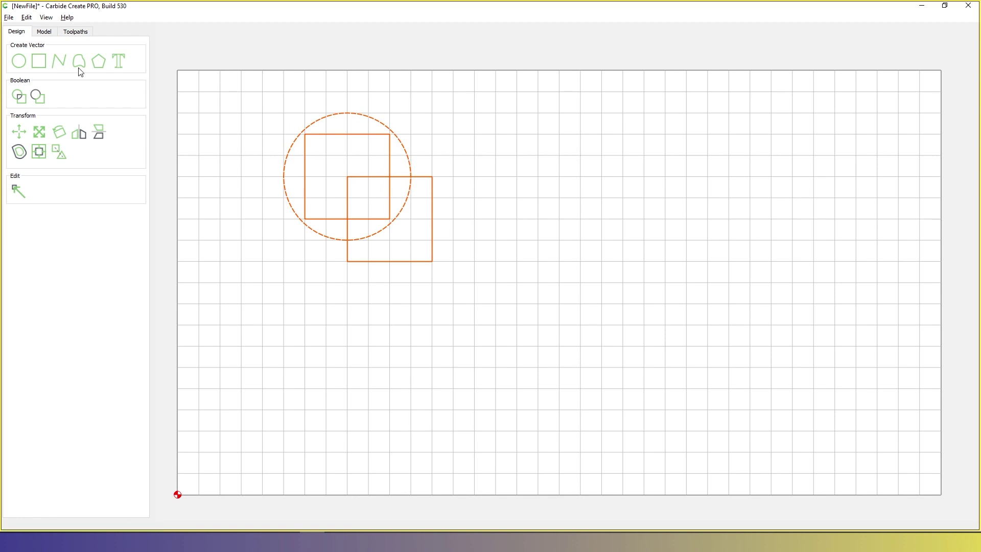
click(39, 151)
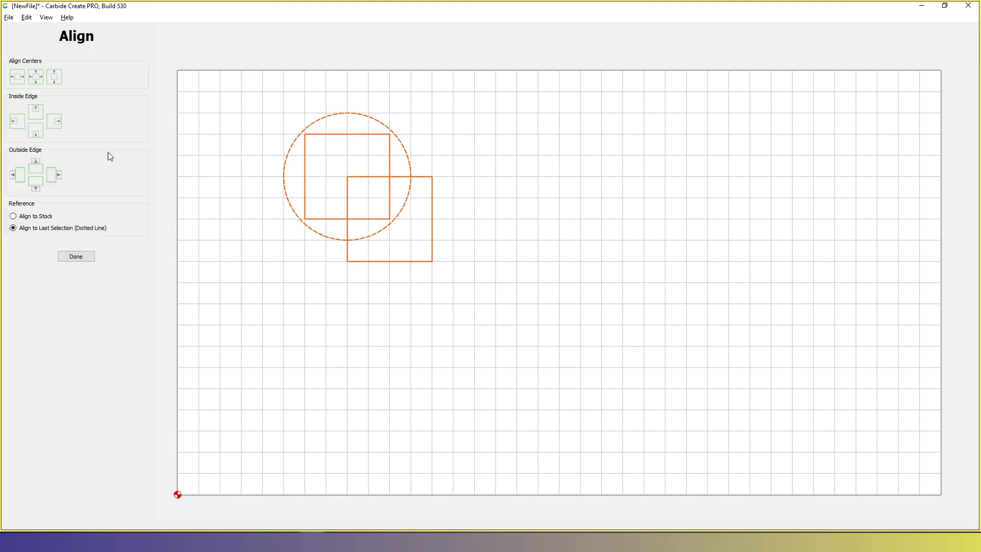
click(35, 78)
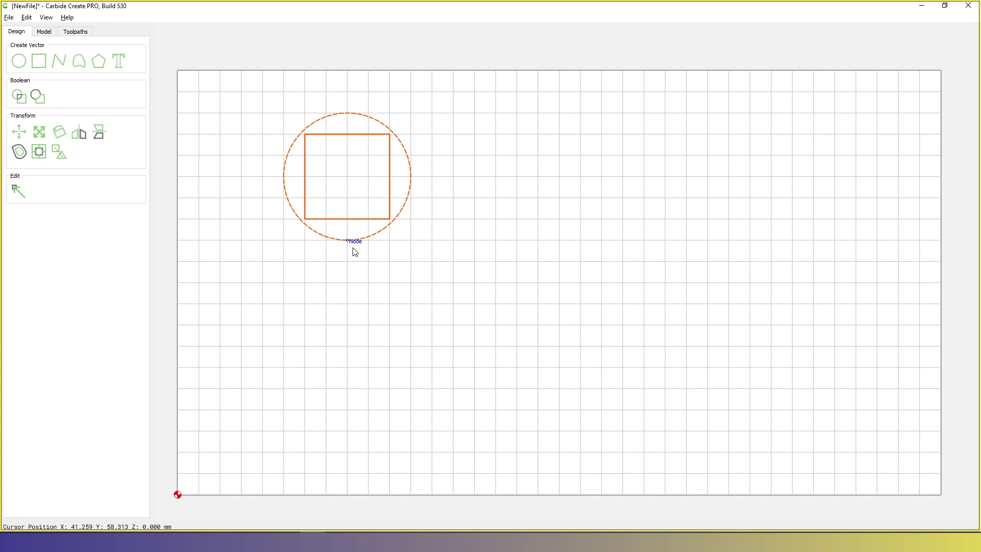
key(ctrl+z)
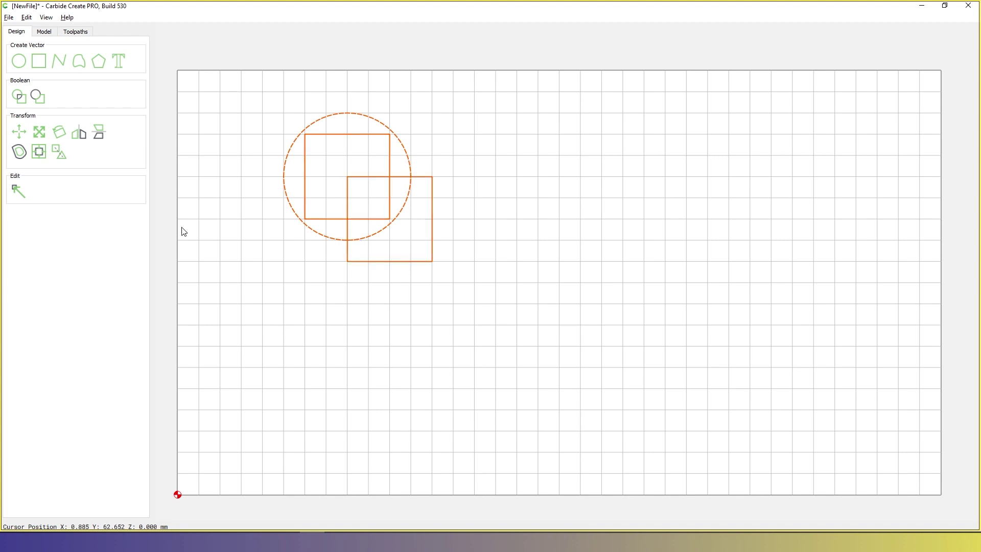
click(42, 152)
click(33, 79)
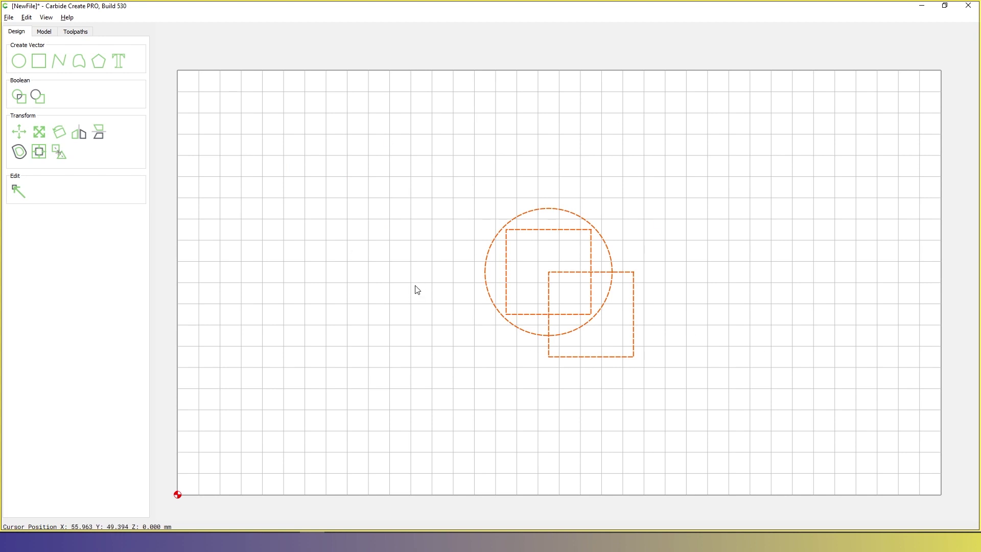
key(ctrl+z)
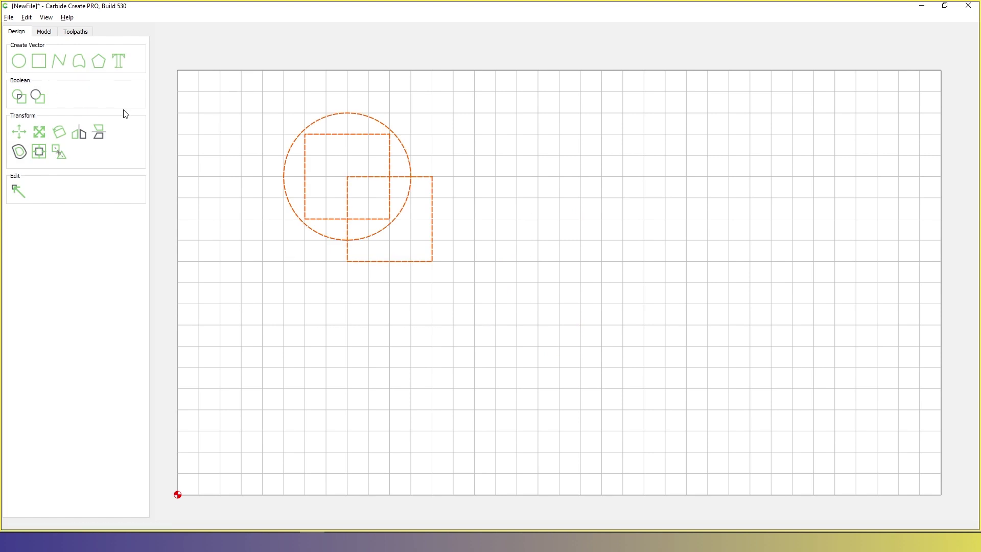
- Select and delete the square centred inside the circle
click(415, 287)
drag(259, 231, 407, 282)
click(331, 219)
click(342, 161)
click(329, 219)
click(329, 221)
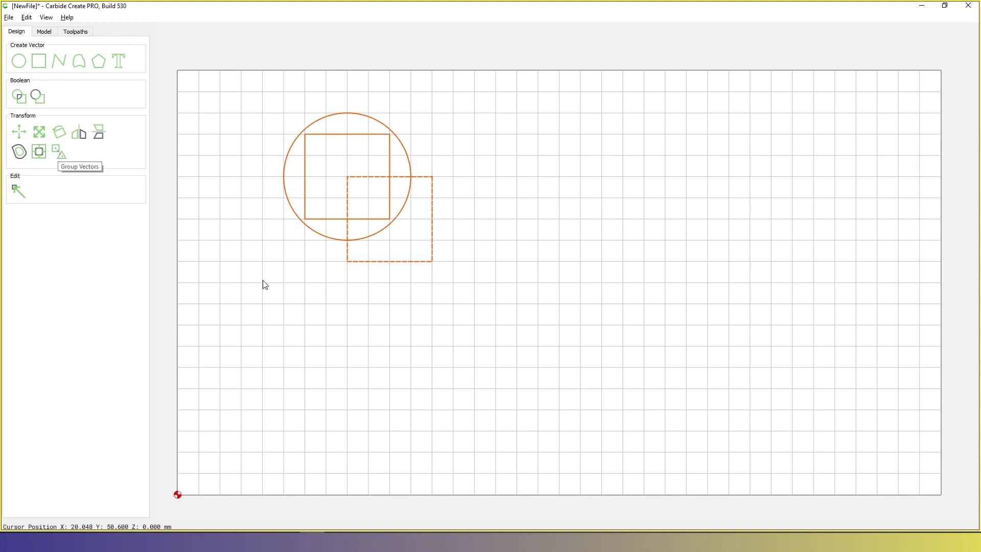
click(327, 220)
key(Delete)
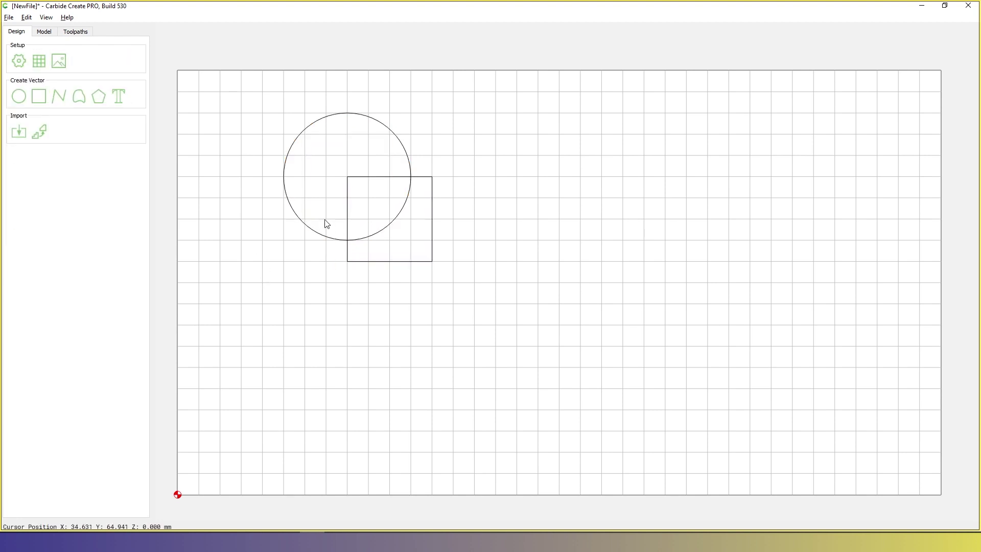
- Try a Boolean union, then an intersection, on the circle and square, undoing each
drag(258, 300, 491, 99)
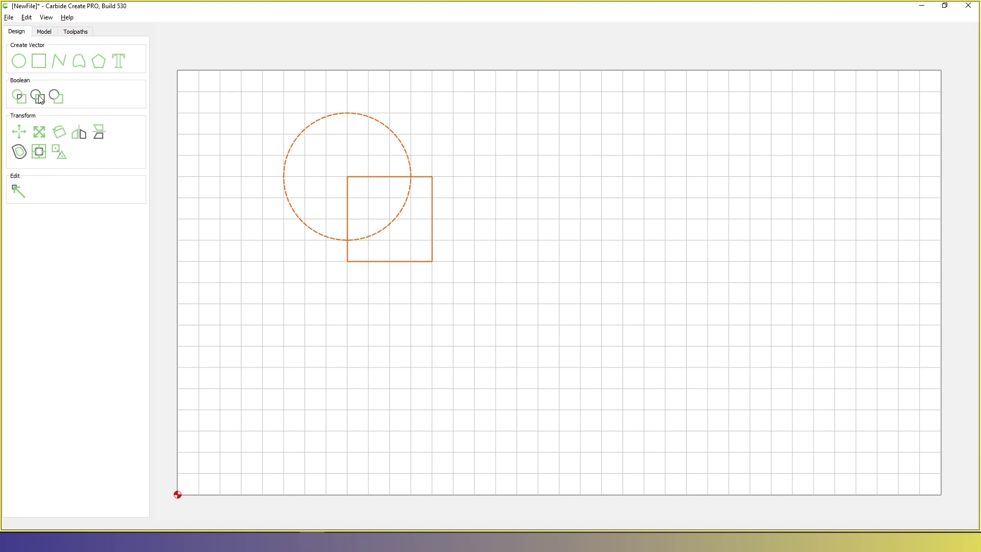
click(23, 103)
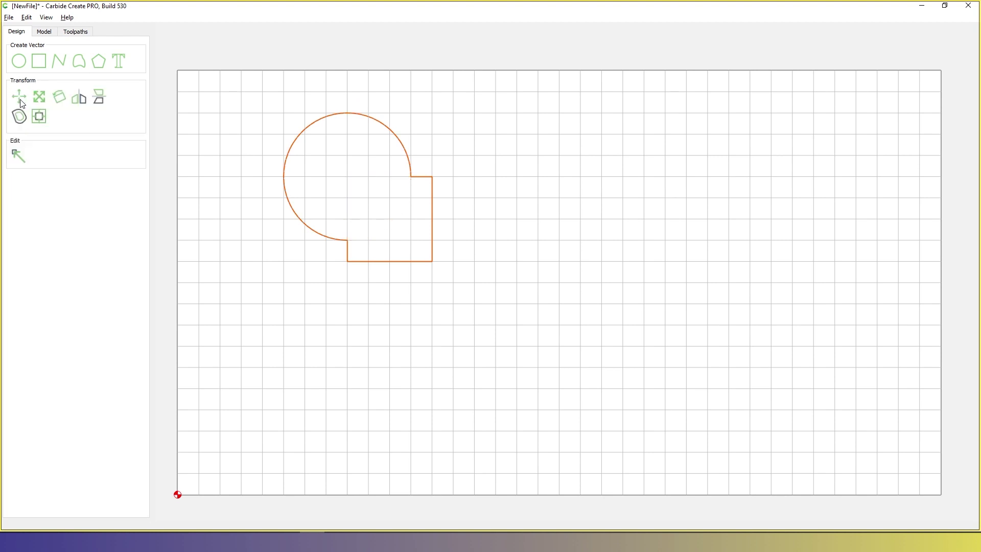
key(ctrl+z)
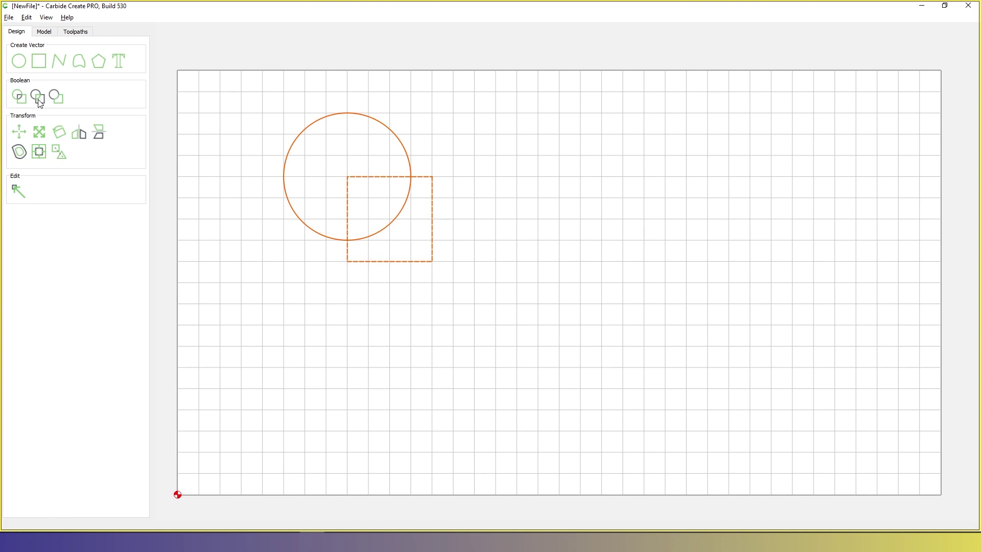
click(38, 97)
key(ctrl+z)
- Select the circle and square and subtract the square's area from the circle
click(427, 315)
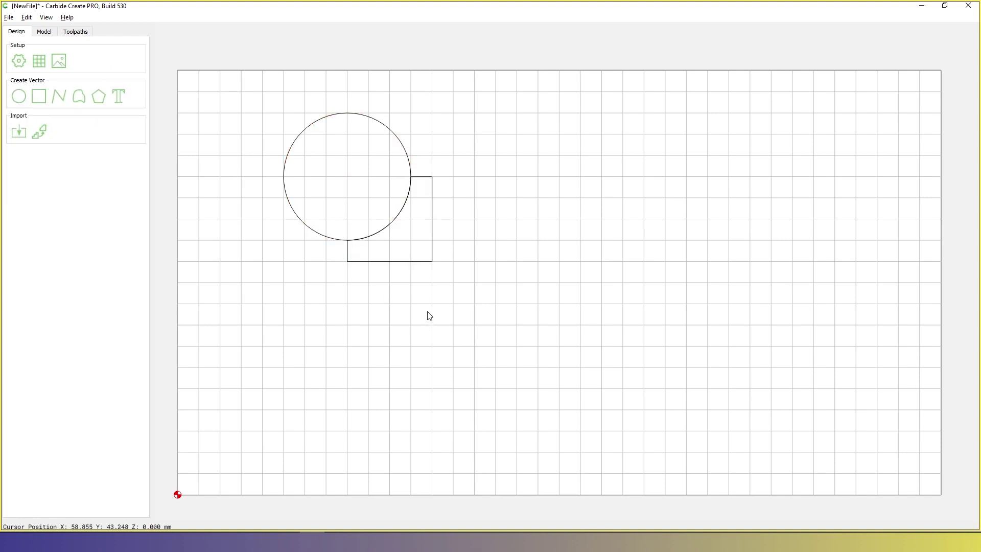
click(419, 263)
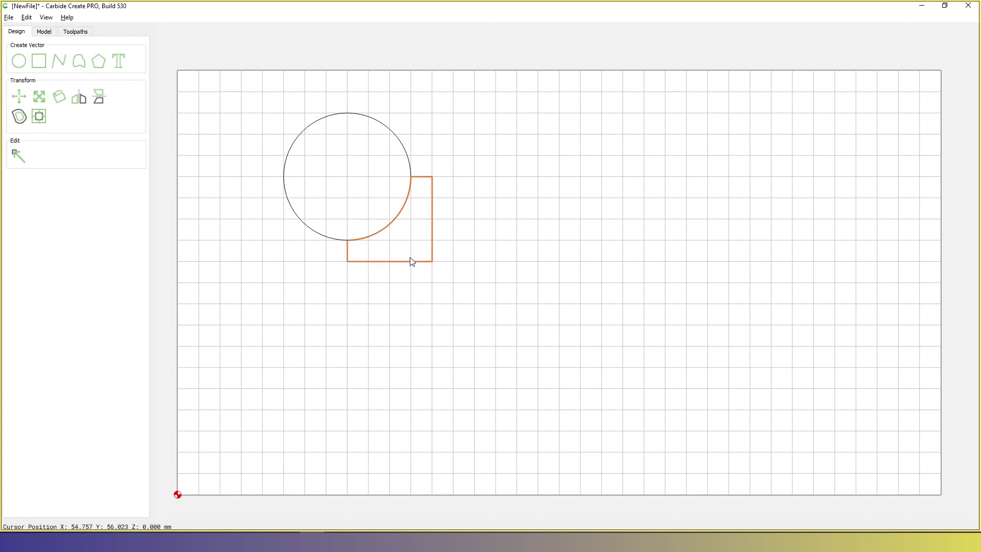
shift+click(400, 219)
click(57, 97)
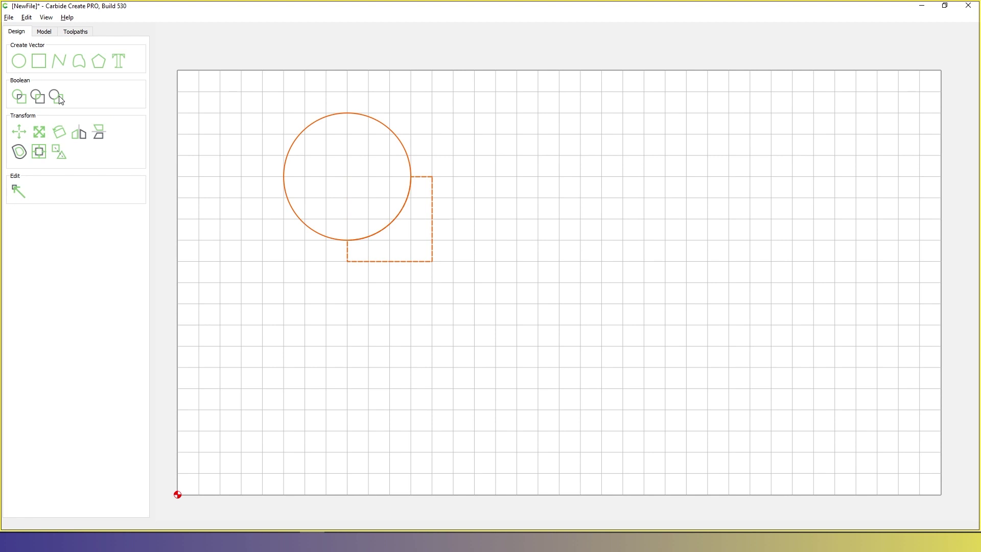
click(372, 313)
click(380, 261)
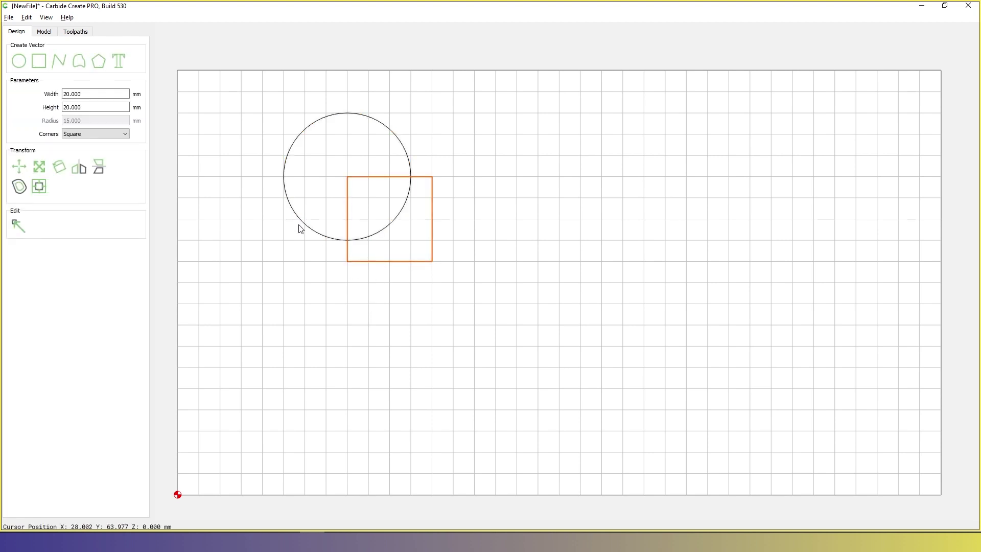
click(316, 232)
shift+click(428, 261)
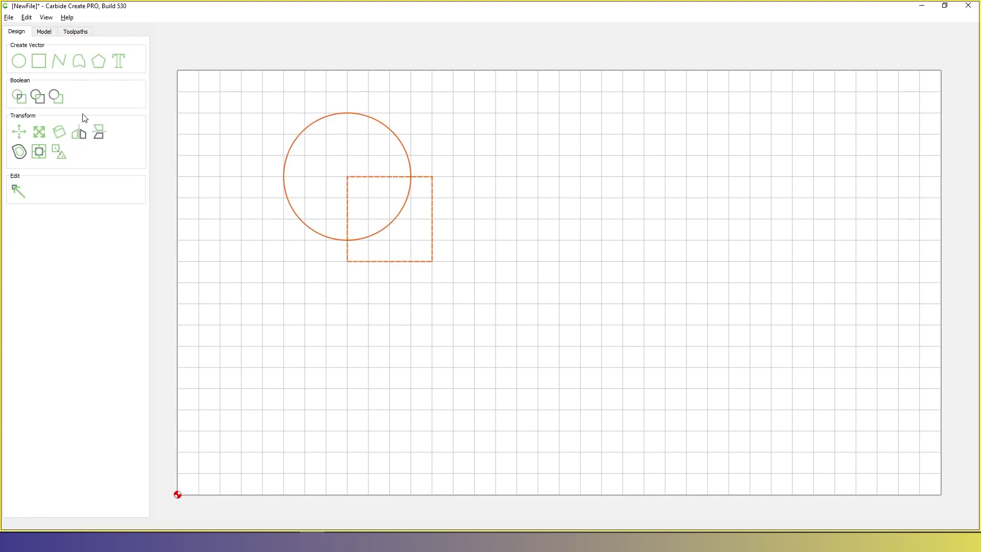
click(61, 104)
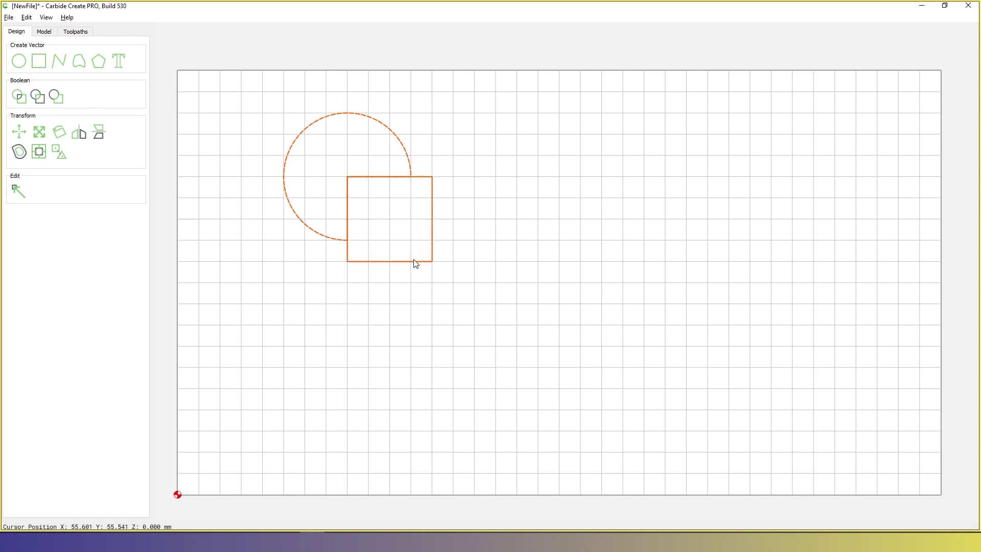
- Drag the square right, undo the move, and restore the full circle
click(451, 363)
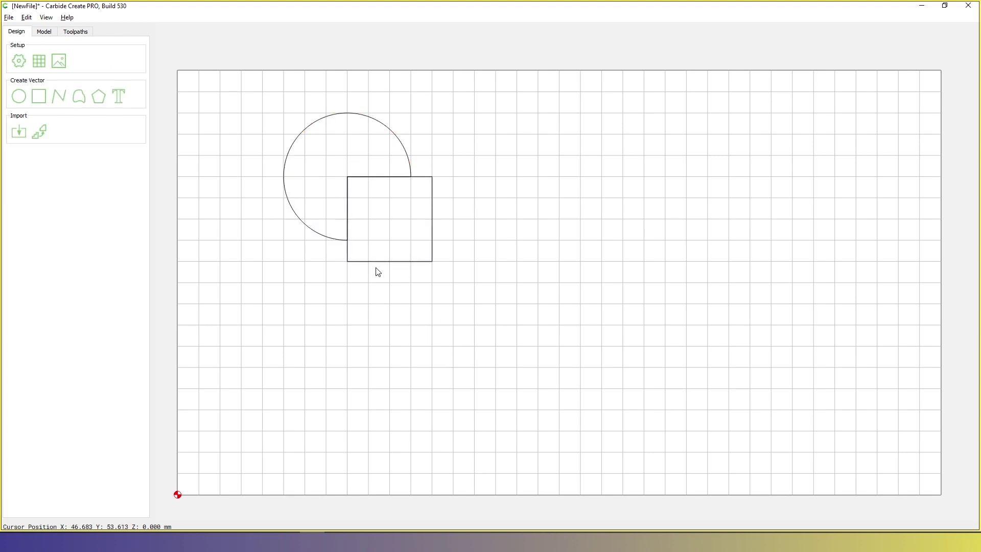
click(376, 261)
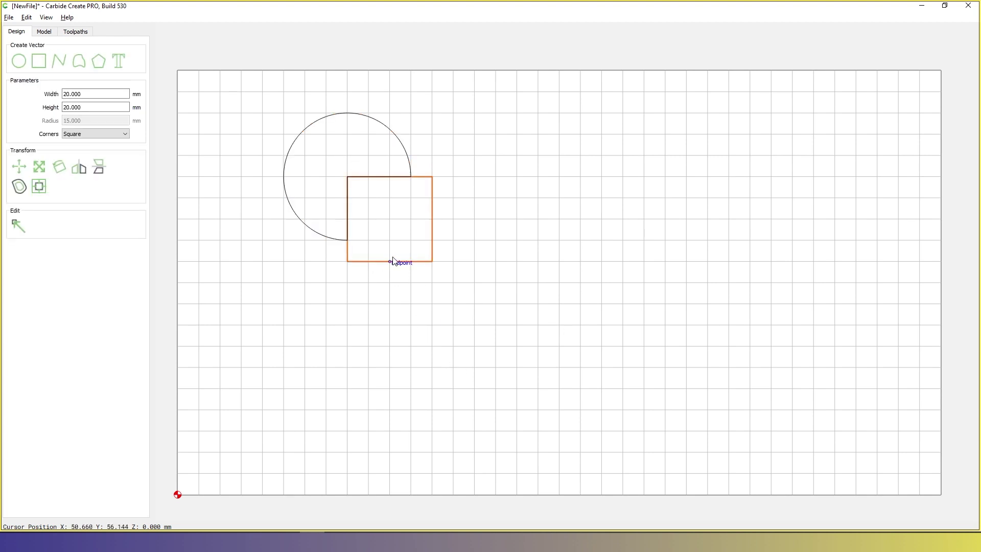
drag(392, 264, 486, 285)
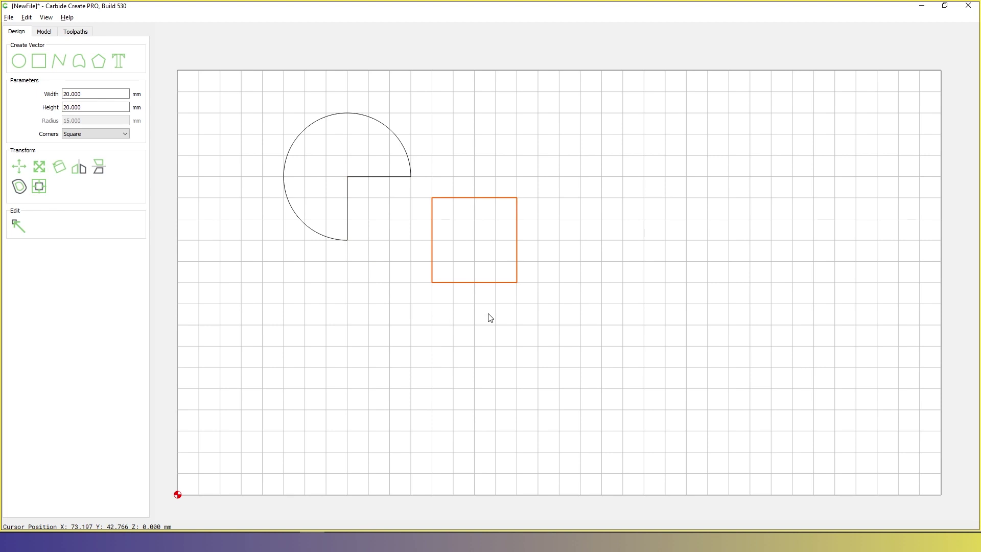
key(ctrl+z)
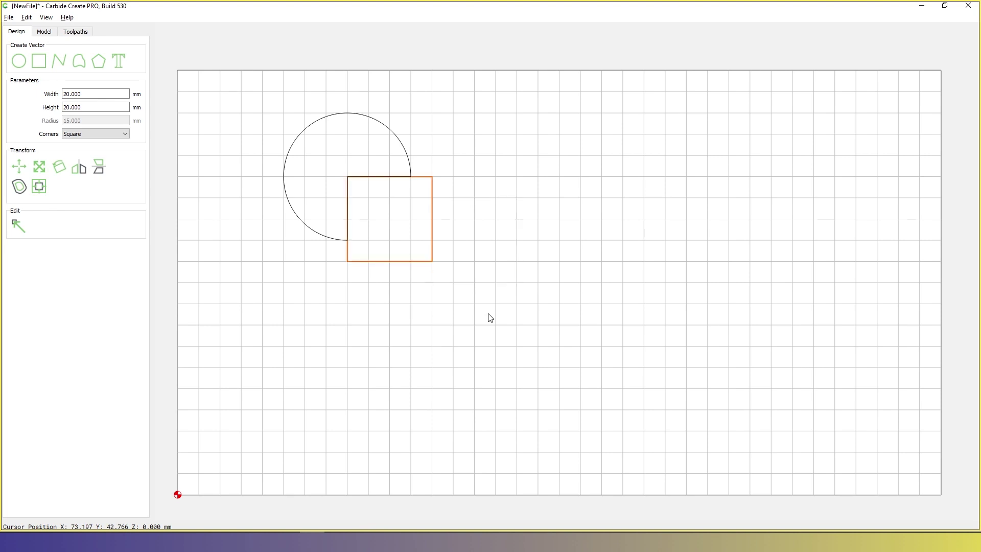
key(ctrl+a)
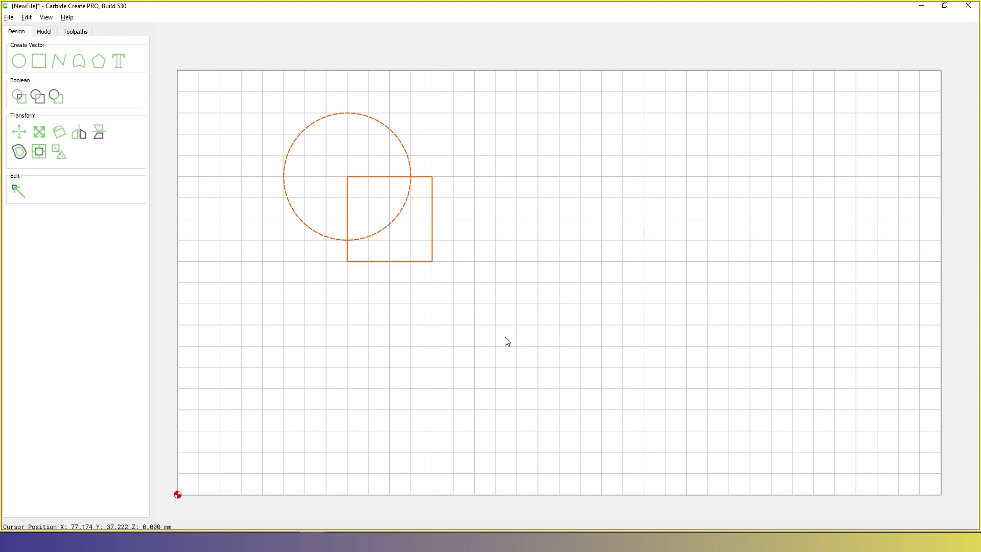
drag(503, 345, 423, 252)
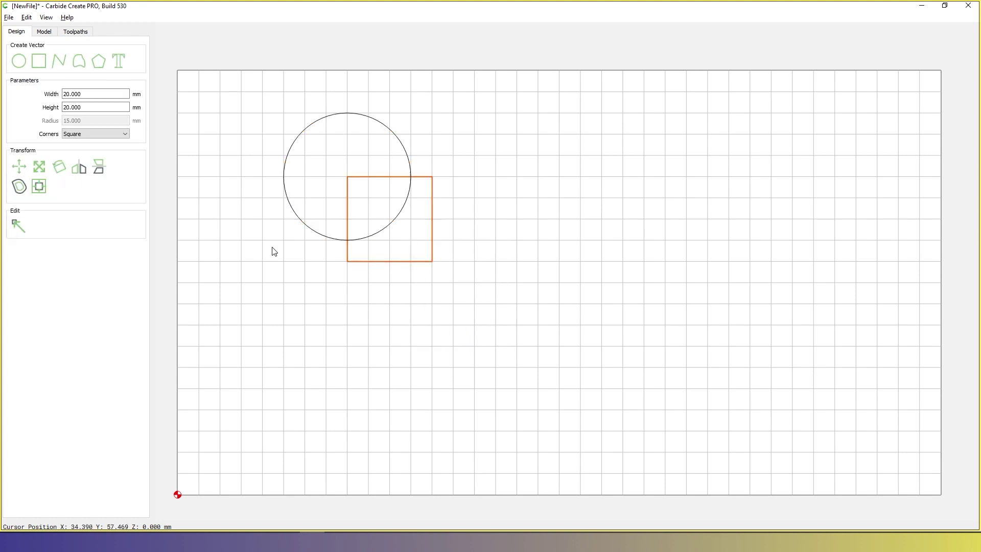
click(19, 225)
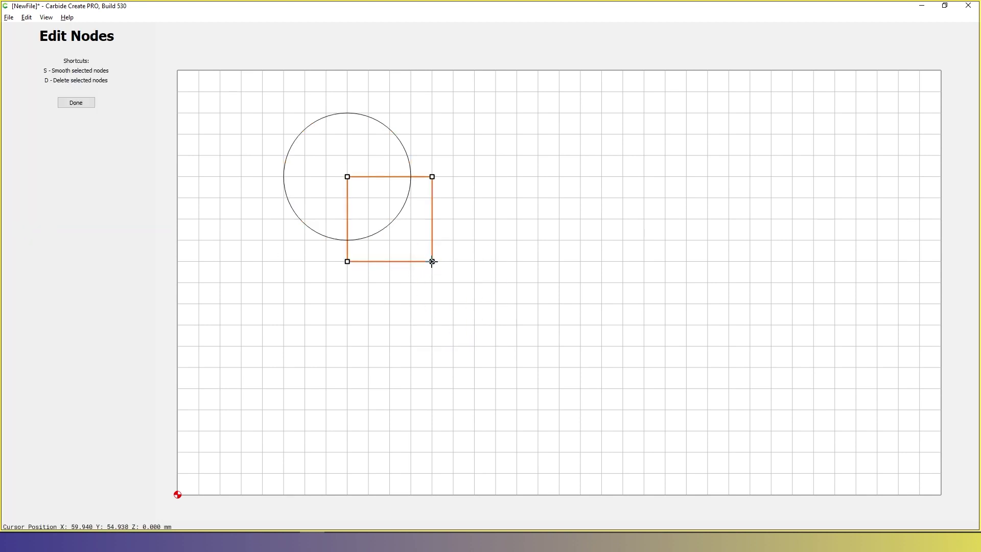
drag(432, 261, 539, 346)
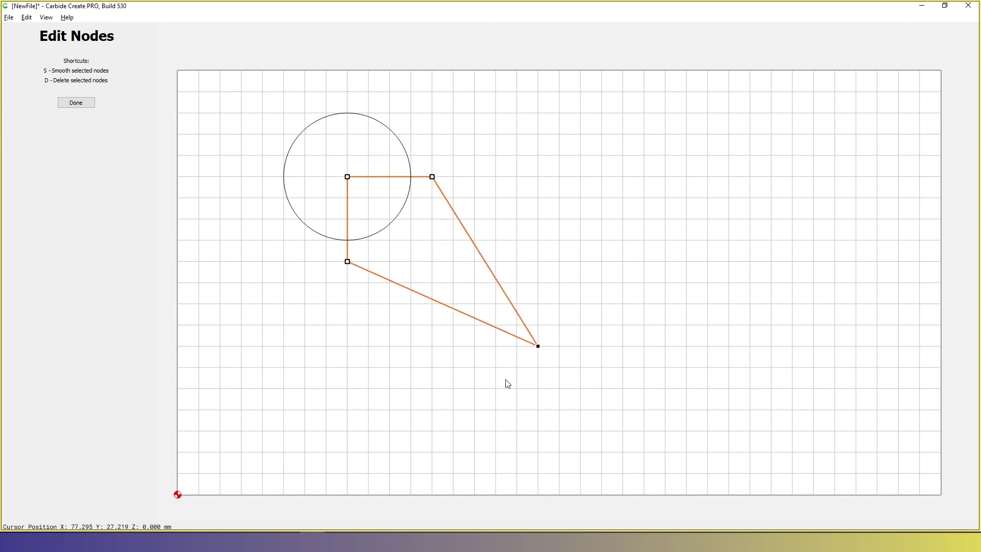
click(76, 104)
key(ctrl+z)
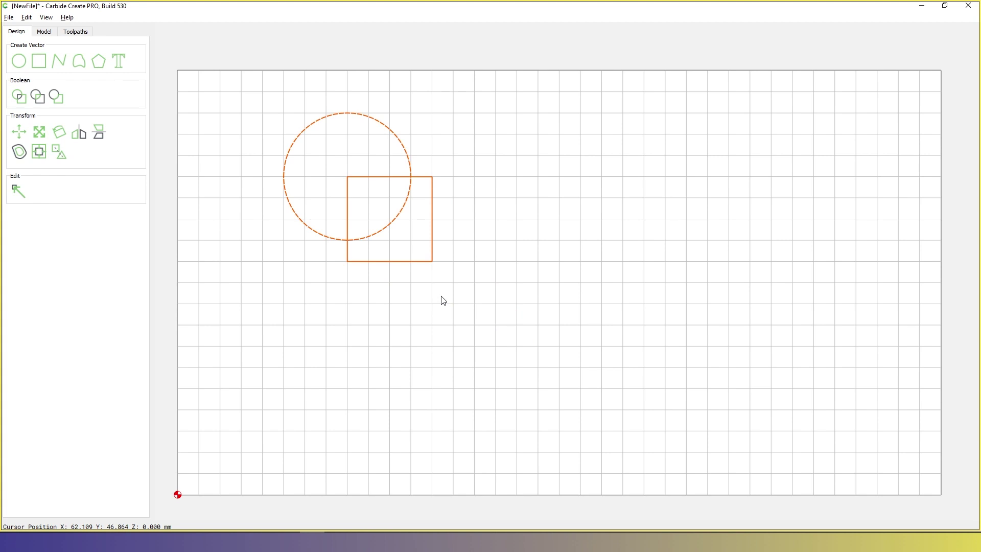
- Draw a three-segment zigzag open polyline below the circle and square
click(58, 62)
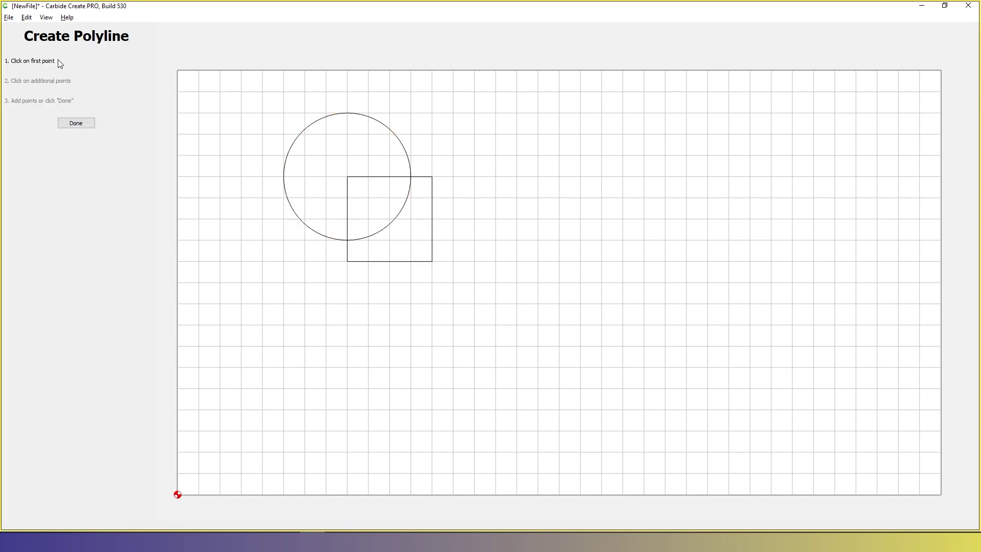
click(453, 367)
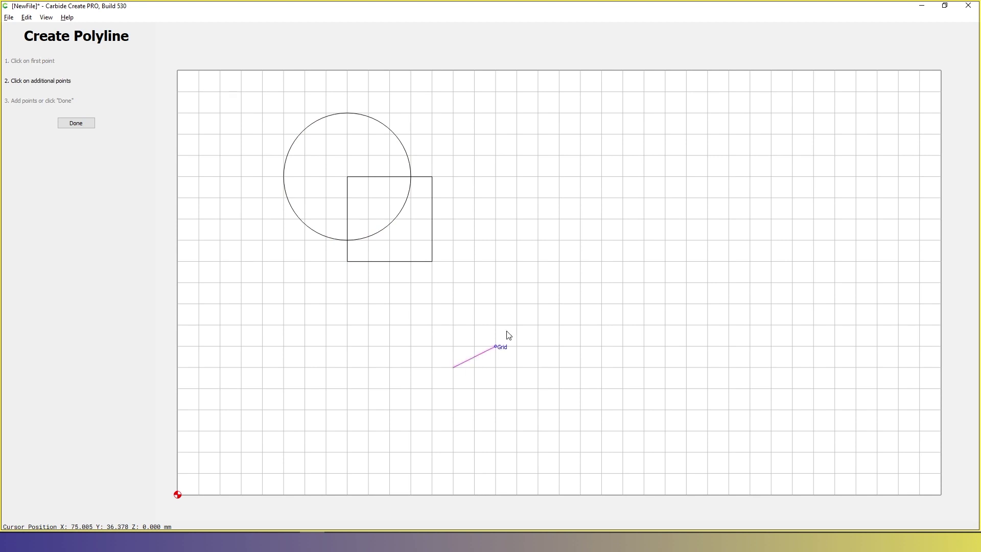
click(538, 304)
click(665, 367)
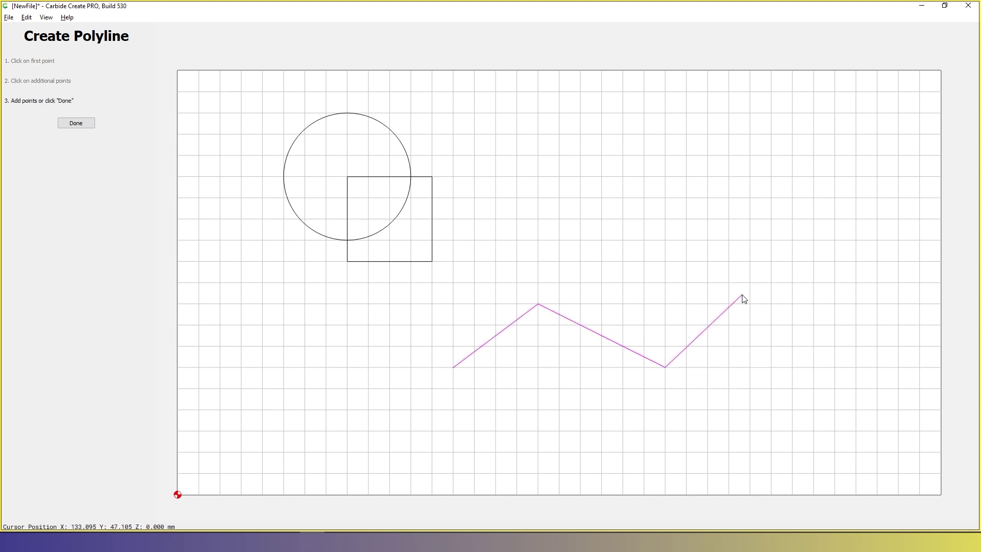
click(749, 283)
click(85, 125)
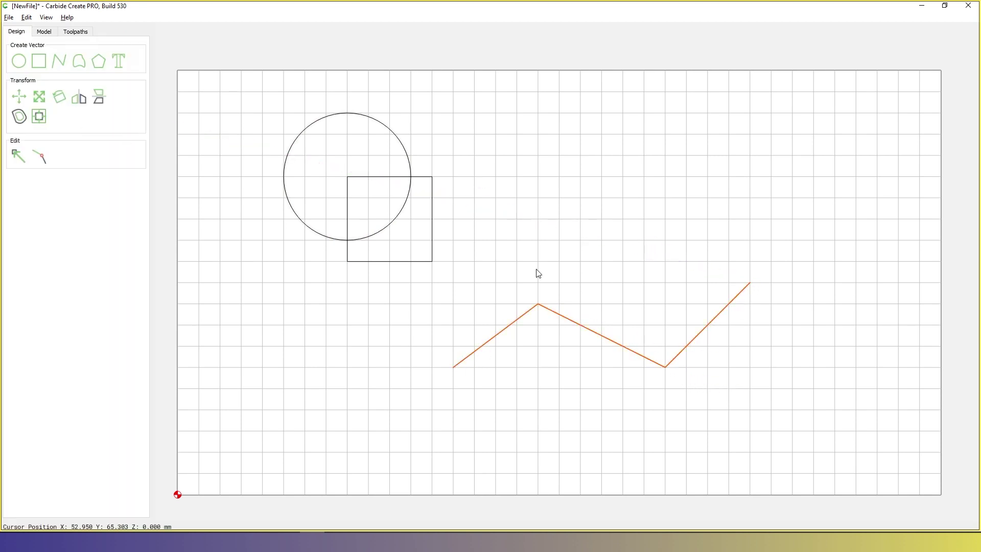
click(681, 464)
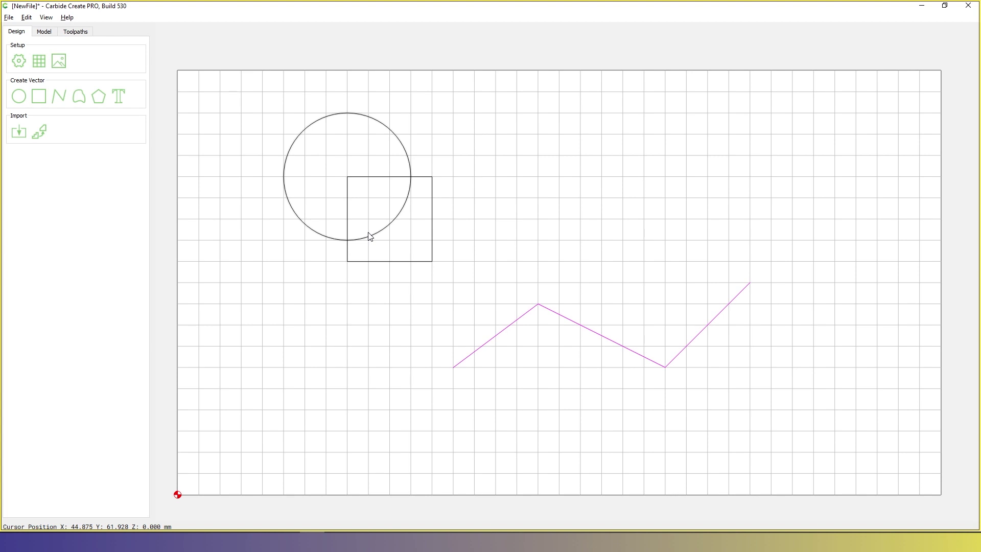
- Select the polyline, then the circle and square, and clear the selection
click(584, 329)
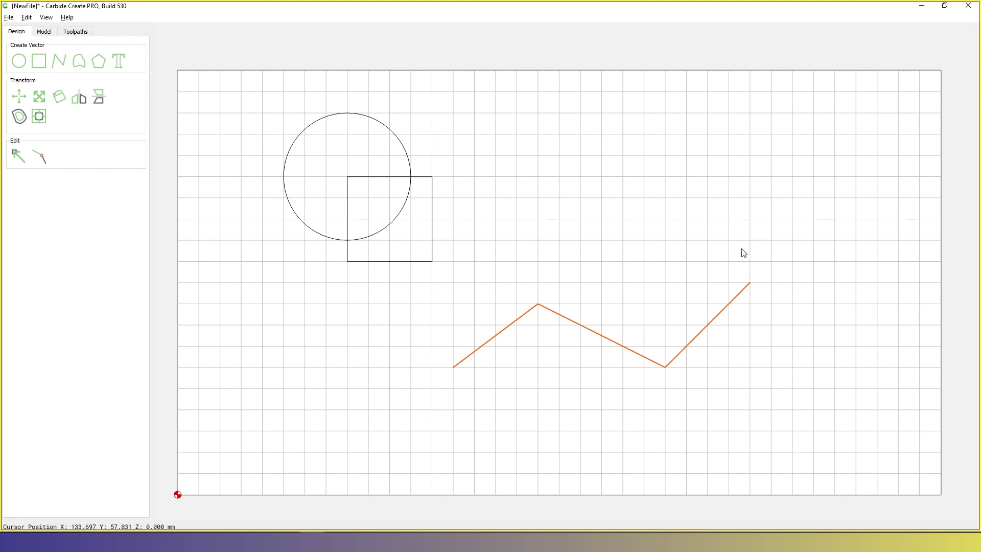
drag(461, 281, 306, 179)
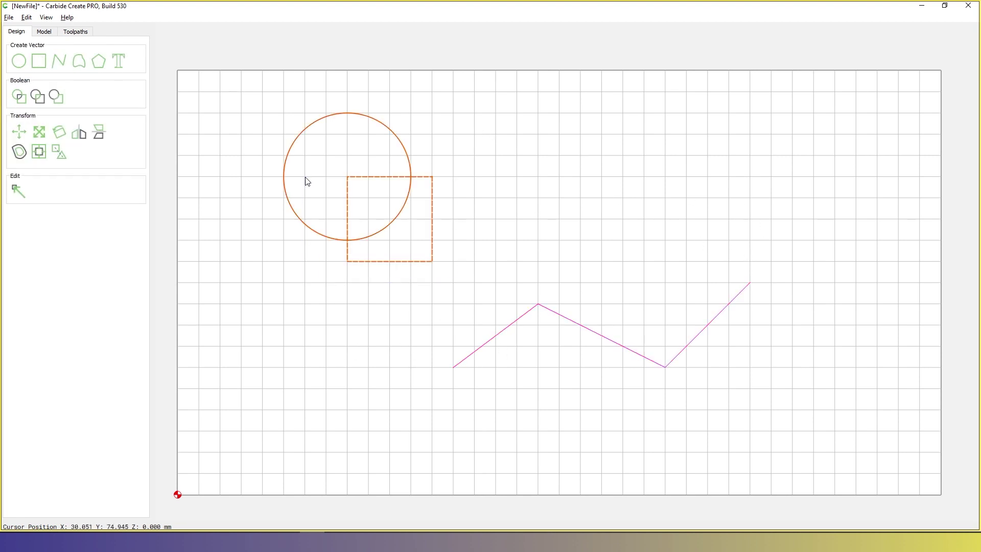
click(324, 375)
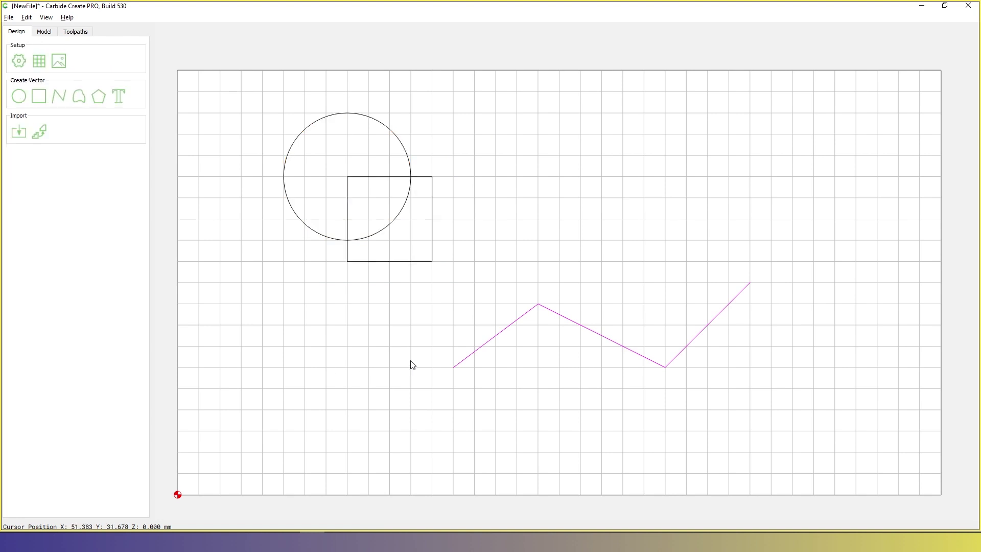
- Drag the polyline's start node up and to the right with Edit Nodes
click(574, 322)
click(16, 155)
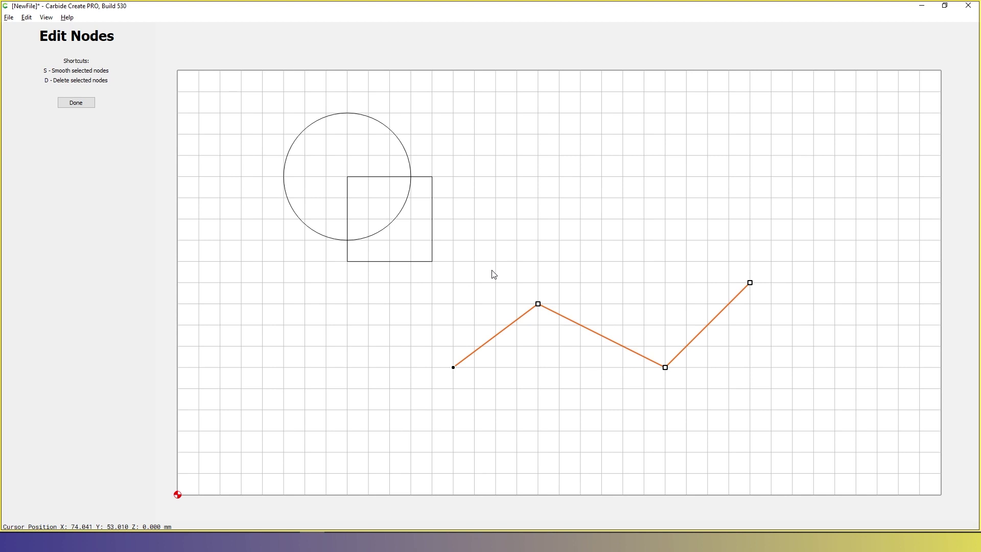
drag(453, 368, 602, 240)
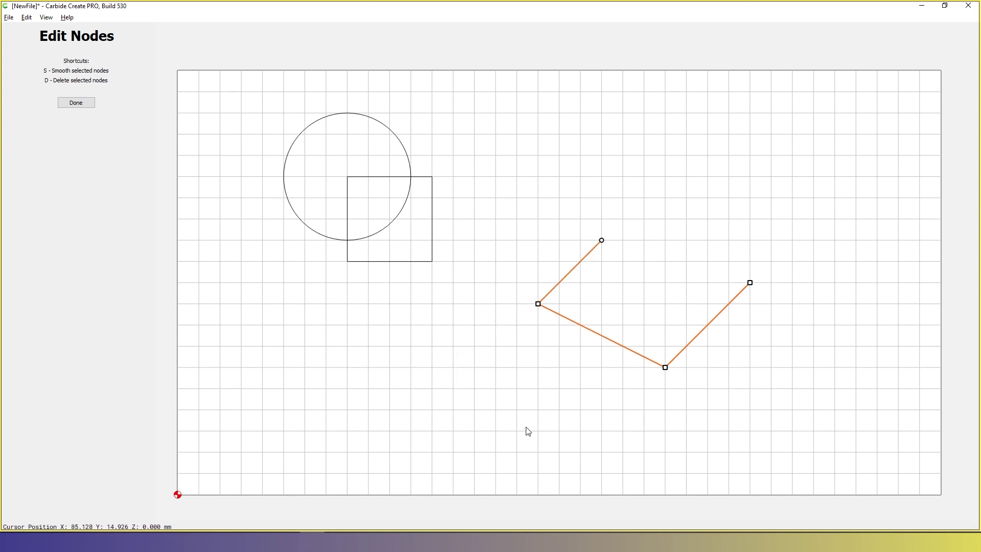
click(75, 104)
- Close the reshaped polyline into a four-sided shape
drag(466, 412, 781, 255)
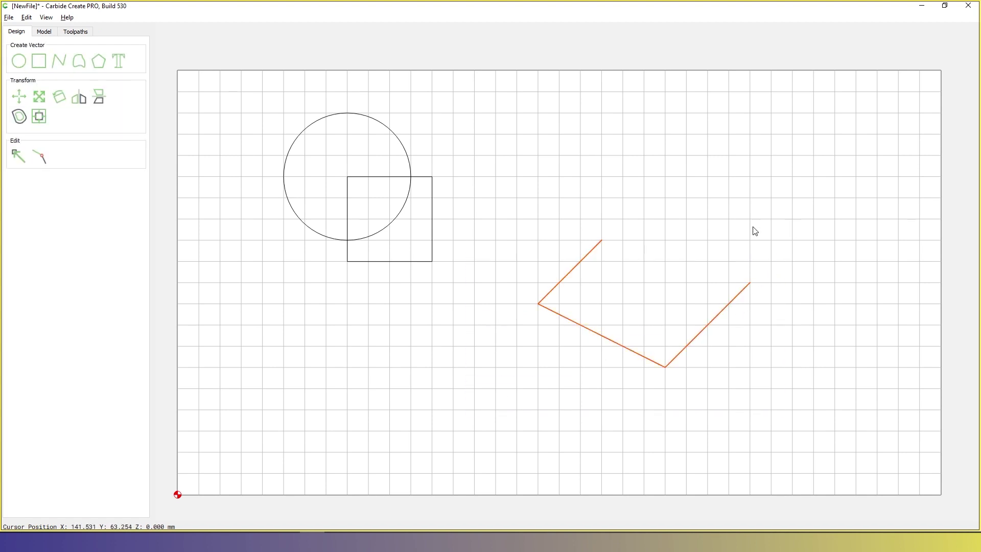
click(41, 155)
click(740, 443)
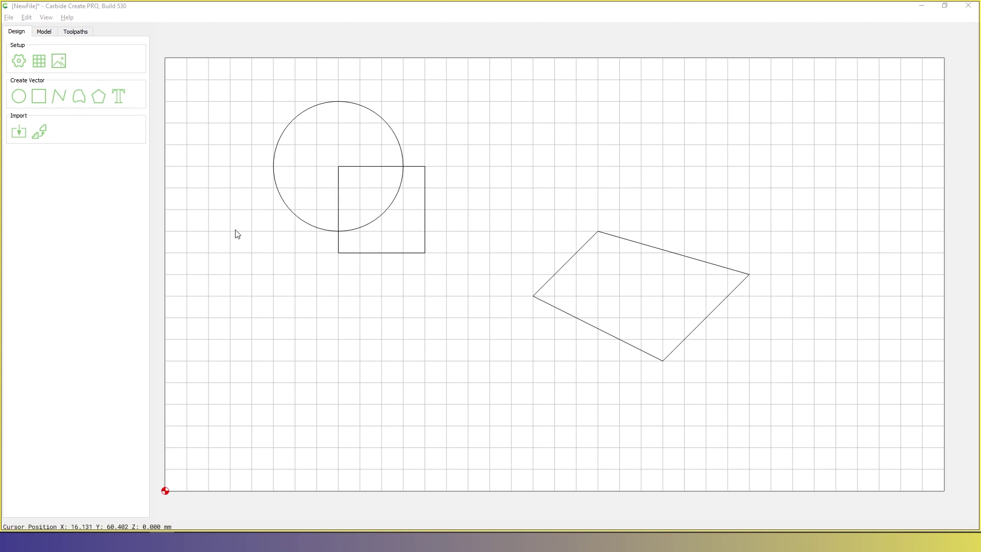
- Select the circle and square and view the layers list via Edit > Show Layers
drag(244, 317, 485, 95)
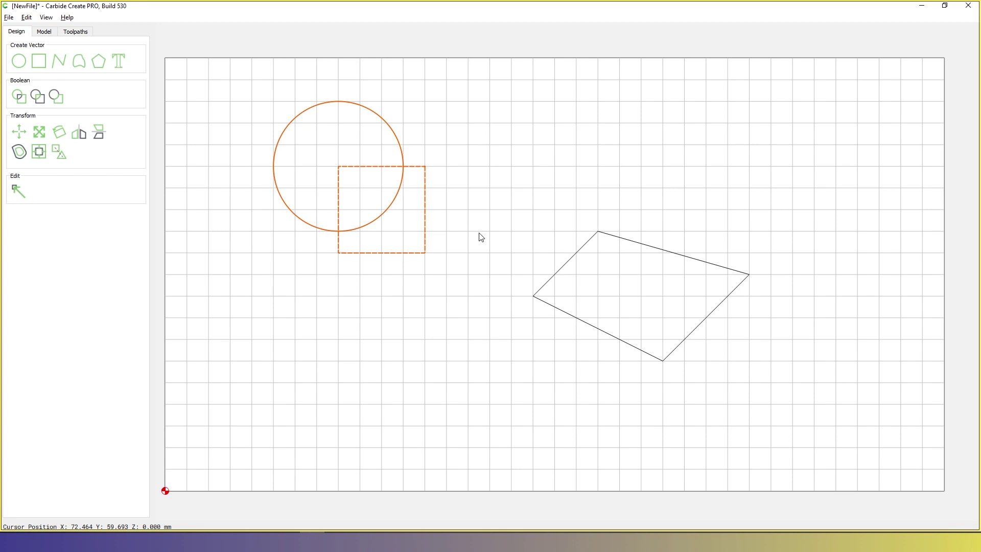
click(27, 18)
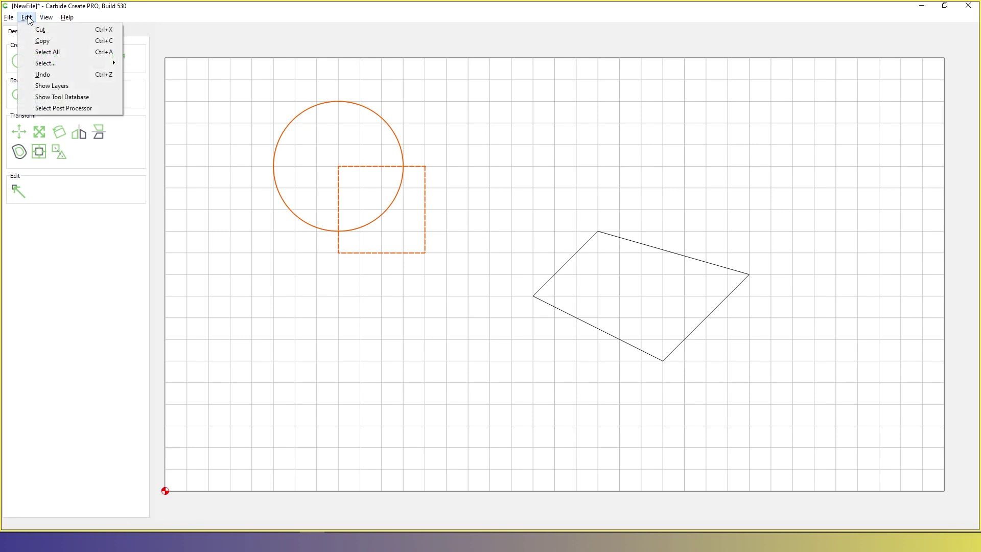
click(66, 86)
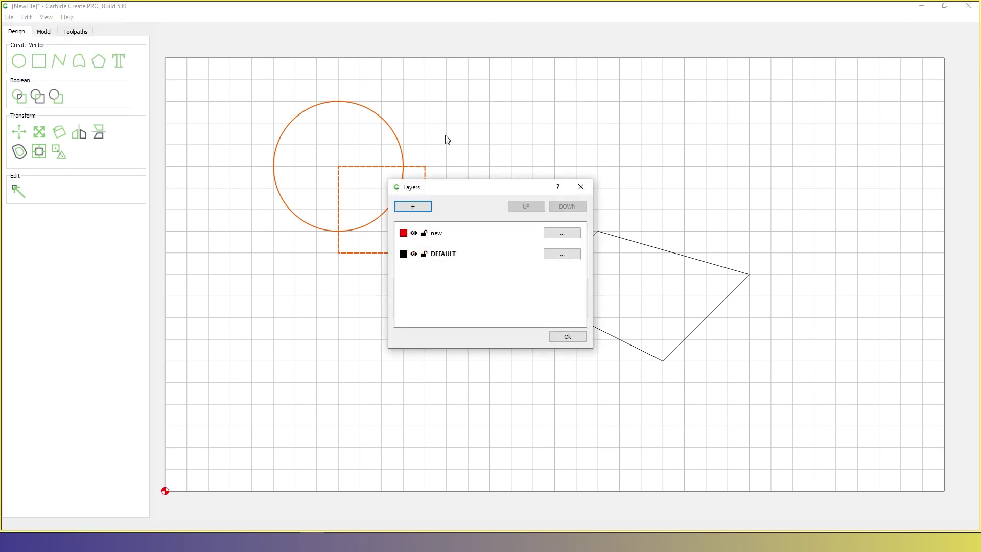
drag(447, 190, 759, 81)
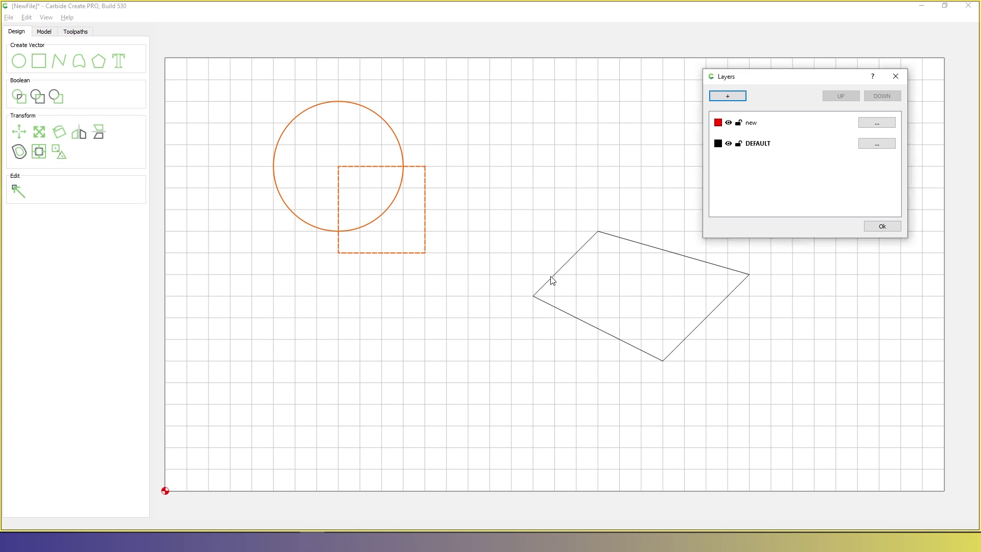
click(879, 225)
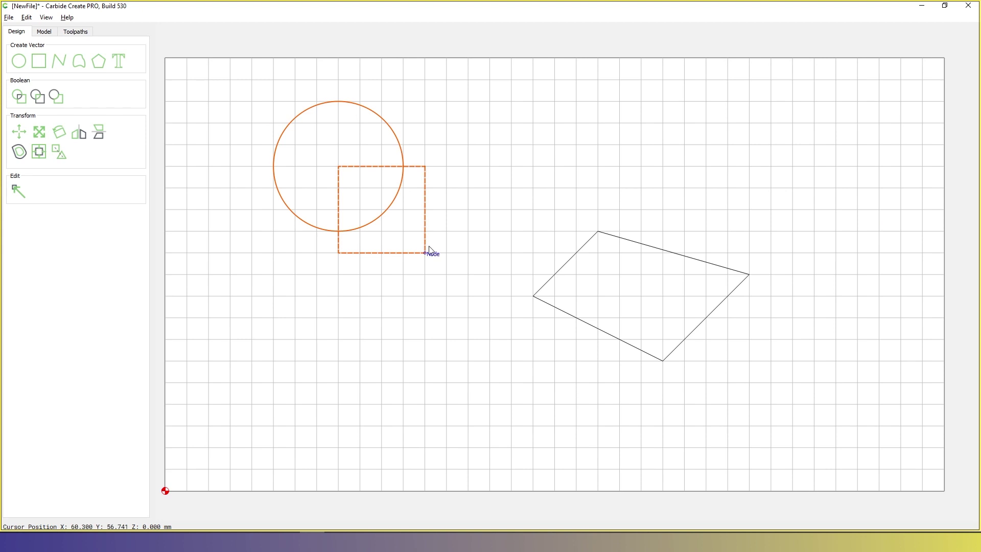
- Select the four-sided shape and reopen the Layers list at the upper right
click(572, 317)
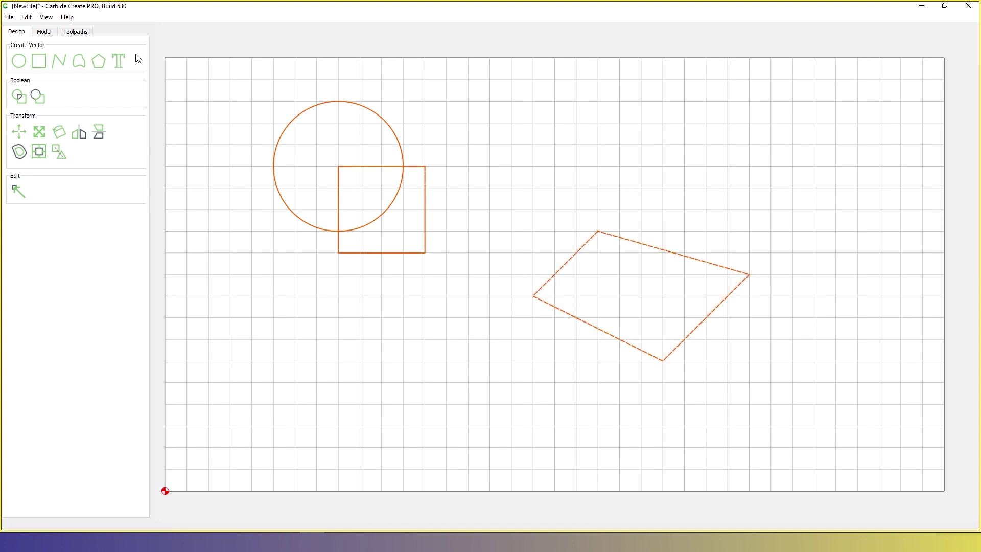
click(27, 19)
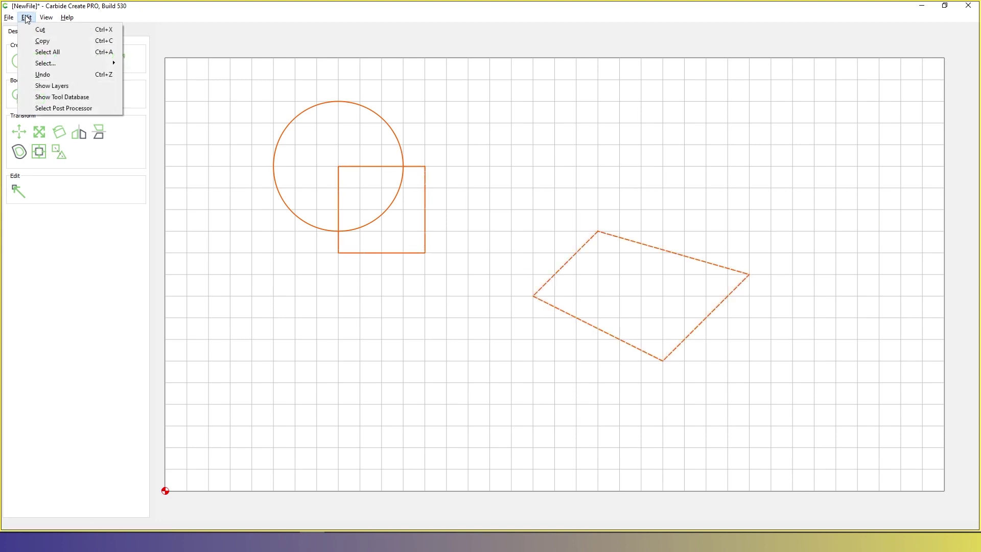
click(65, 83)
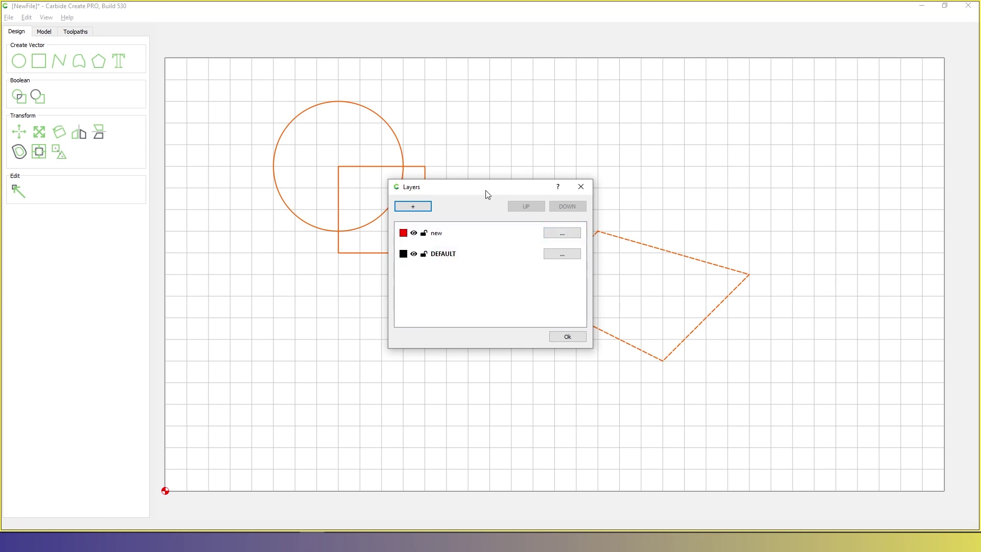
drag(486, 192, 803, 81)
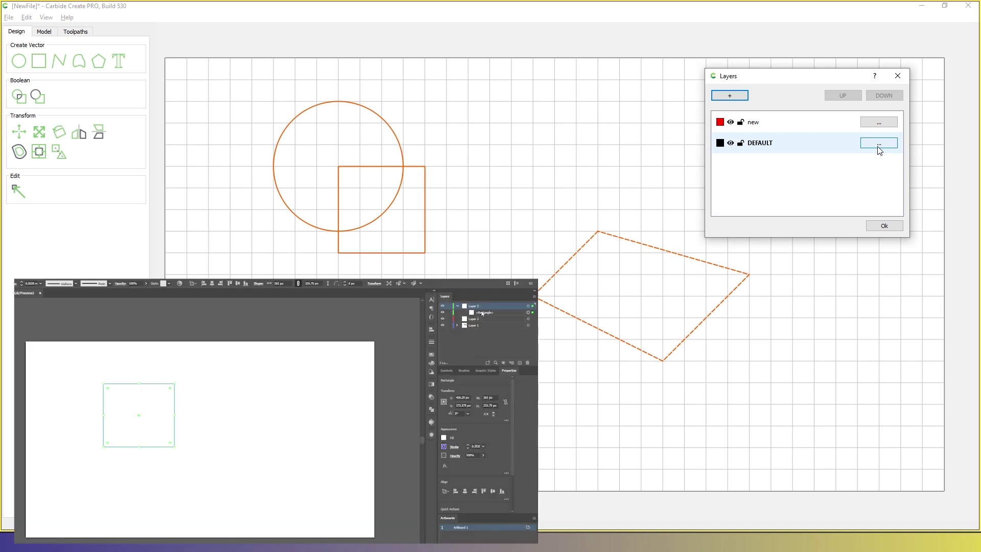
- Move the selected shape onto the red 'new' layer
click(877, 148)
click(777, 164)
click(756, 151)
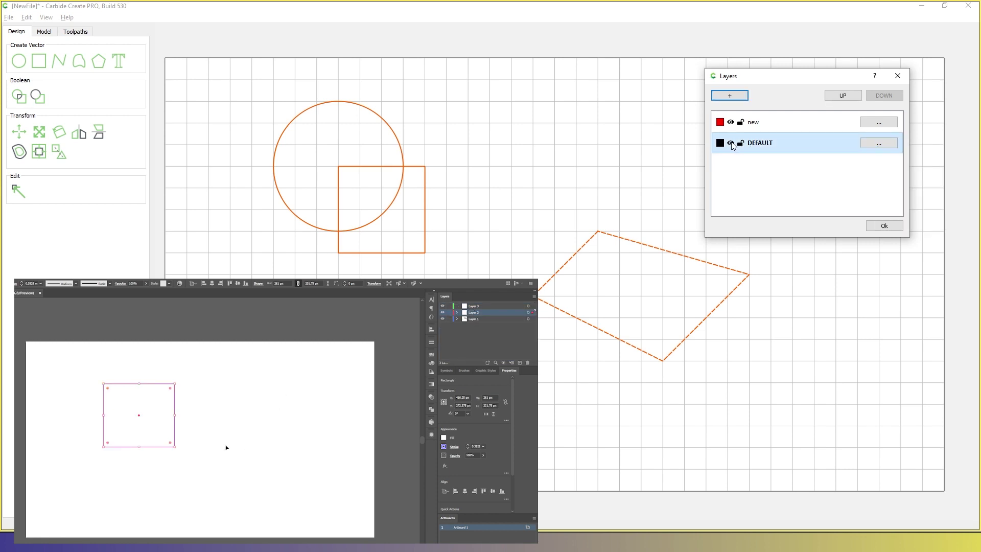
click(743, 127)
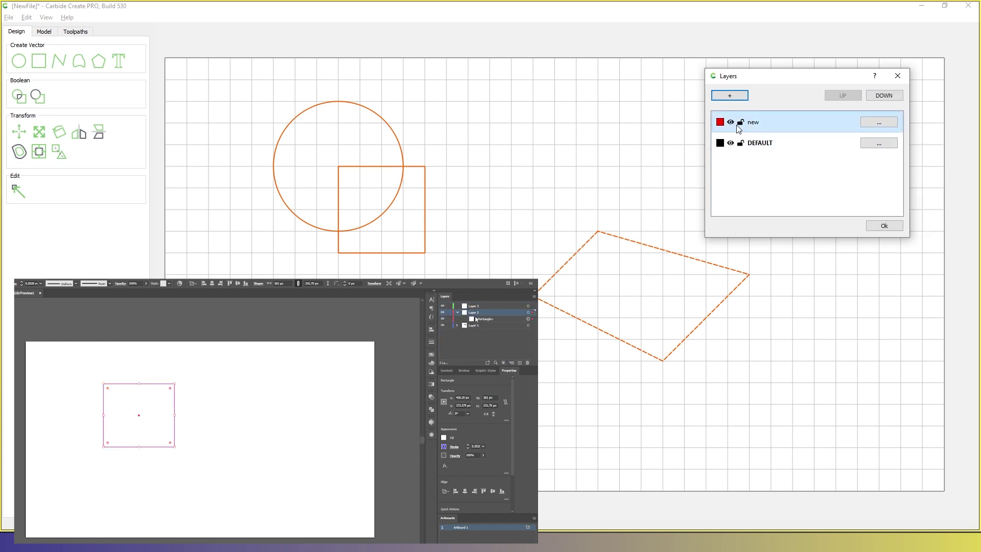
click(878, 122)
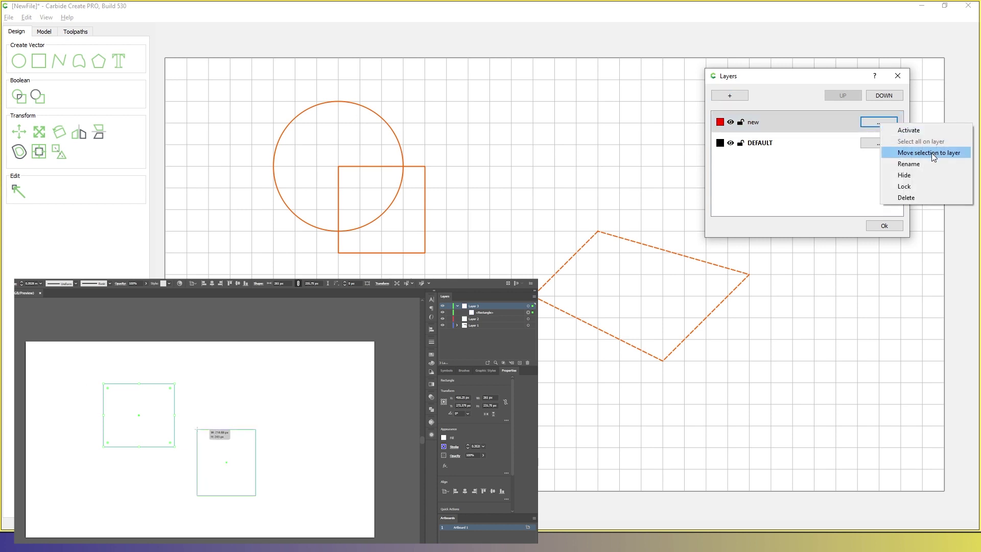
click(931, 152)
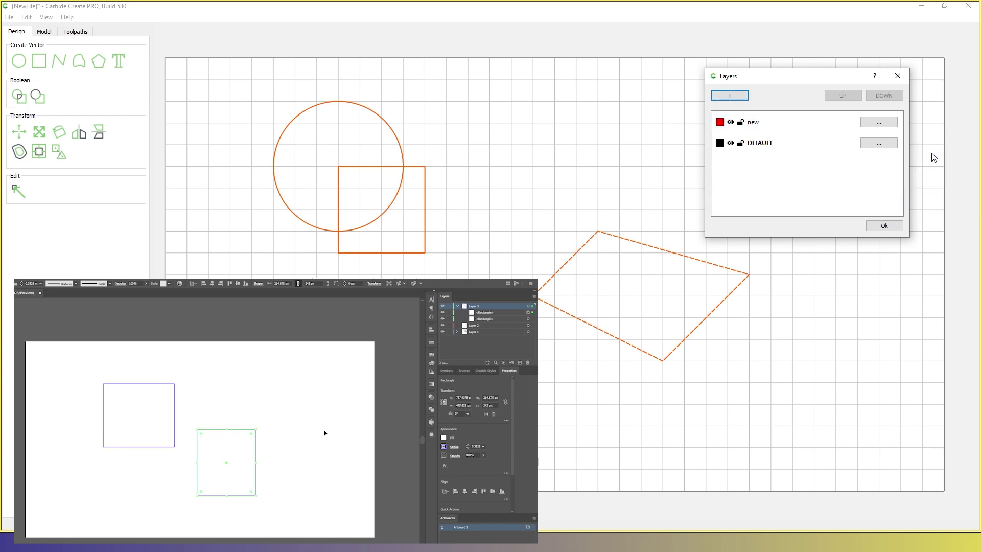
- Hide and re-show the 'new' layer, close Layers, and view the Model components list
click(876, 126)
click(892, 176)
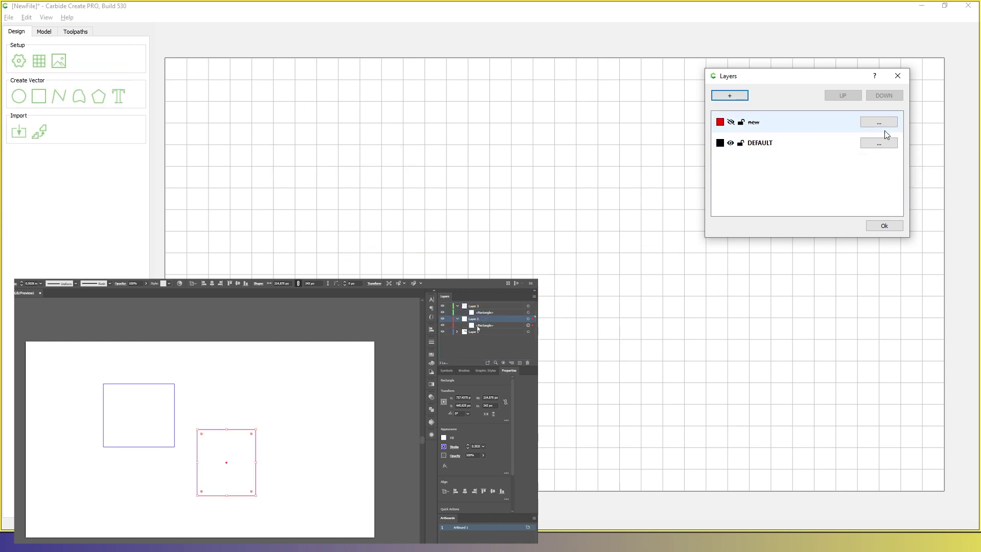
click(884, 126)
click(902, 178)
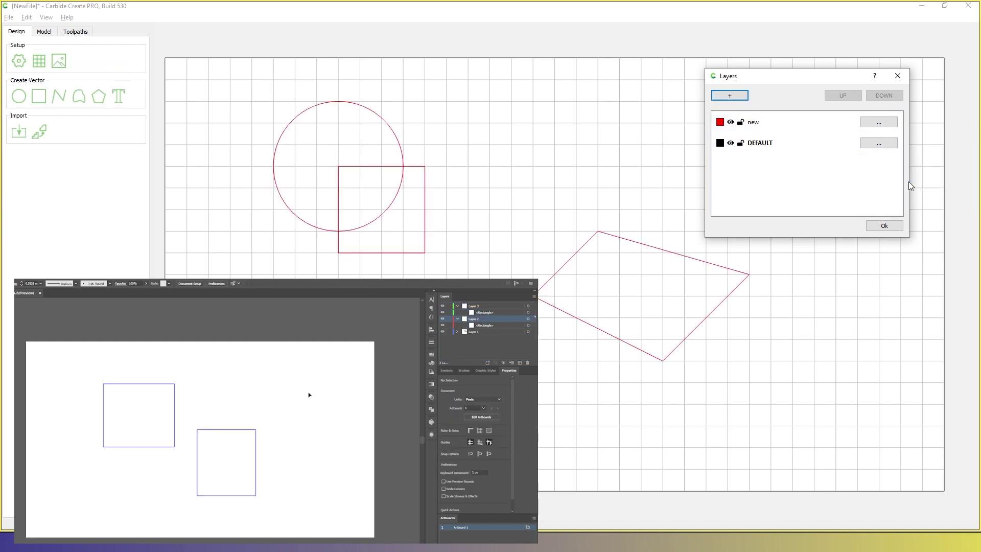
click(884, 226)
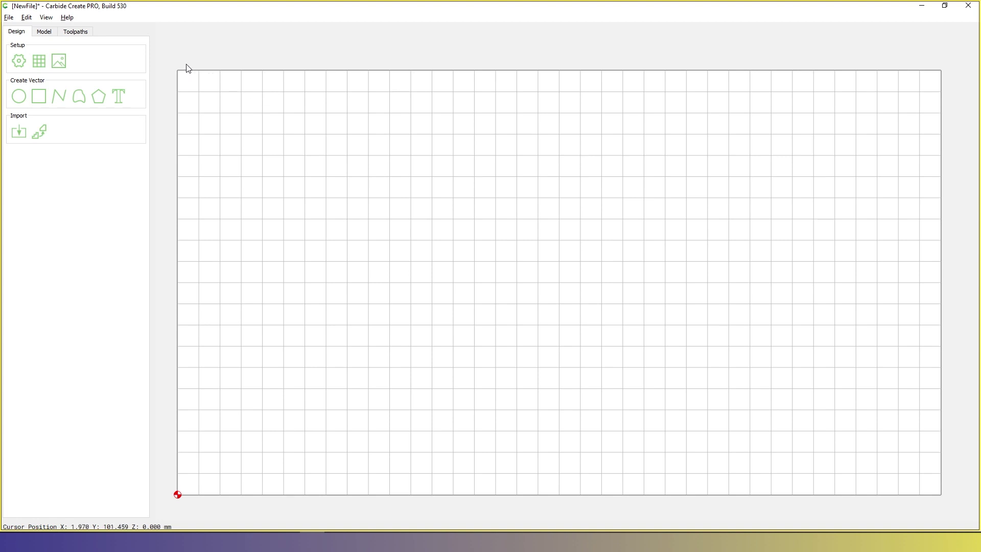
click(46, 34)
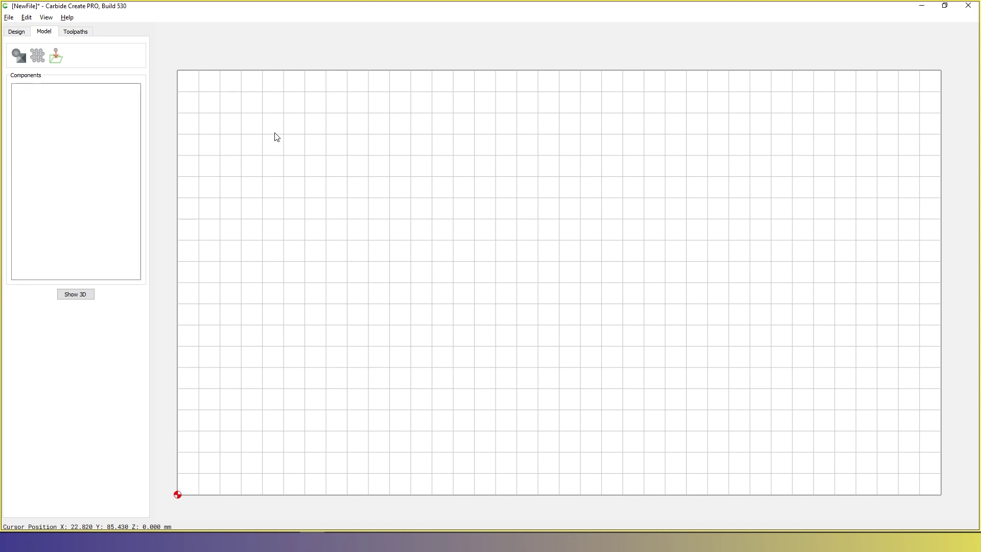
- Draw a 20 × 20 mm square and align its centre to the stock
click(16, 33)
click(42, 96)
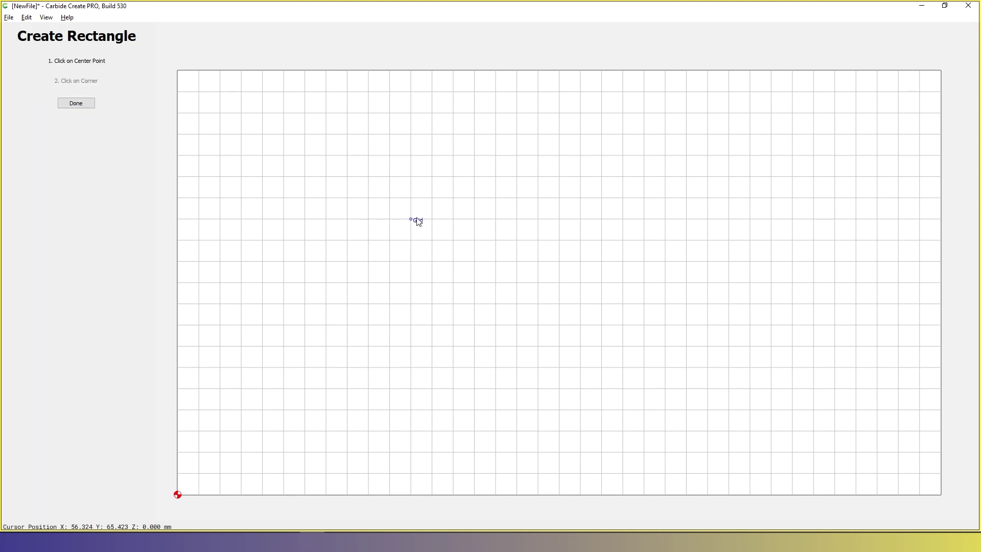
click(369, 178)
click(446, 269)
drag(433, 266, 596, 313)
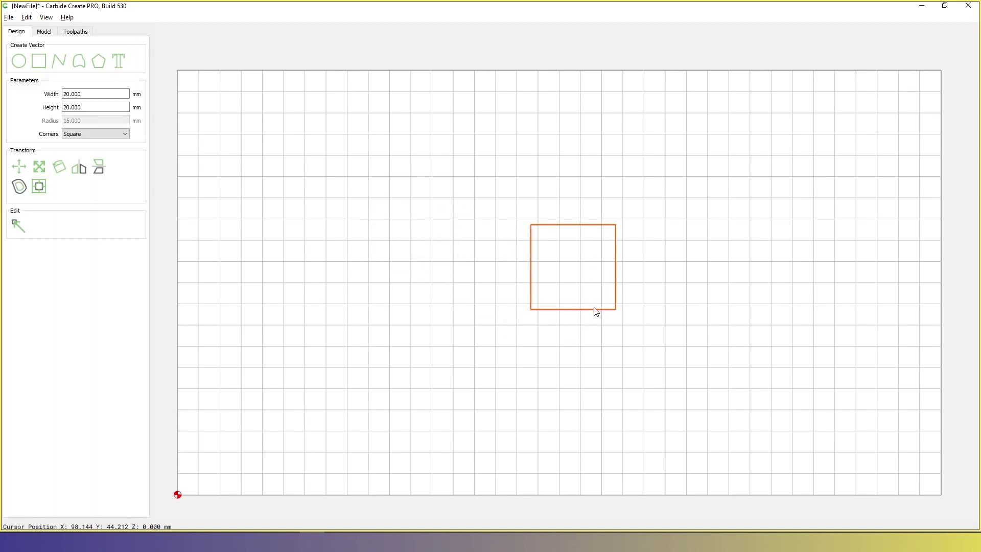
click(39, 186)
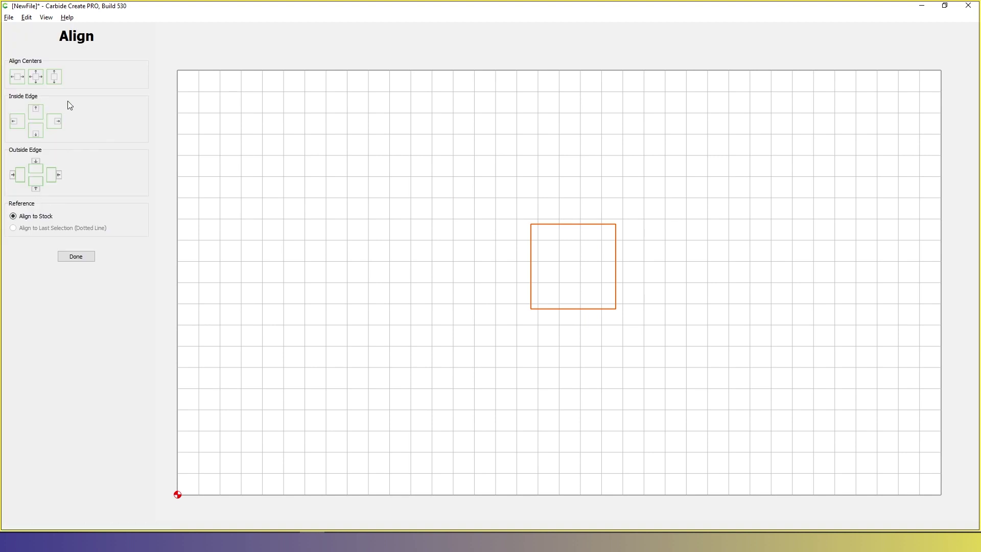
click(33, 79)
click(73, 251)
click(370, 307)
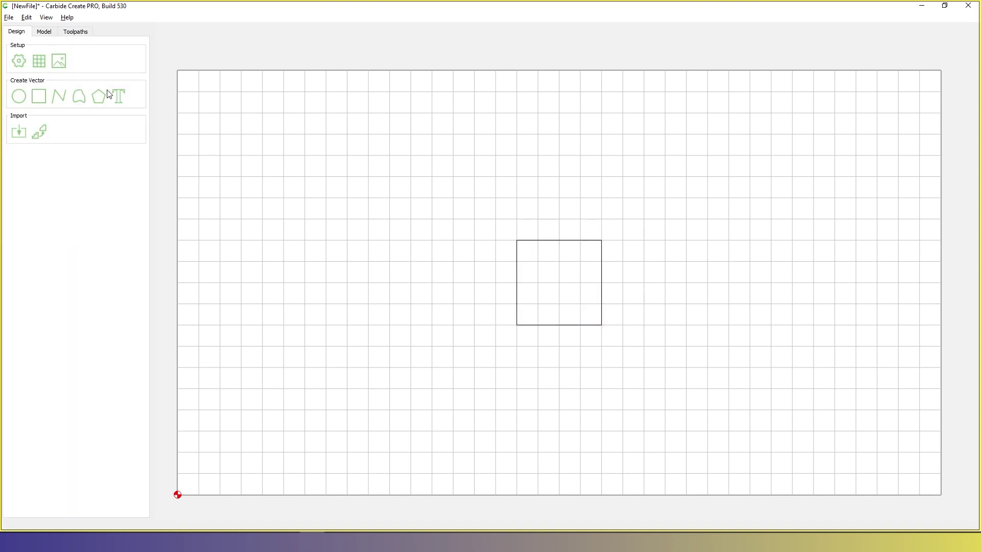
- Model the square as a Round 45° dome, 3 mm high, no height limit, merged with Add
click(50, 35)
drag(418, 370, 681, 193)
click(24, 55)
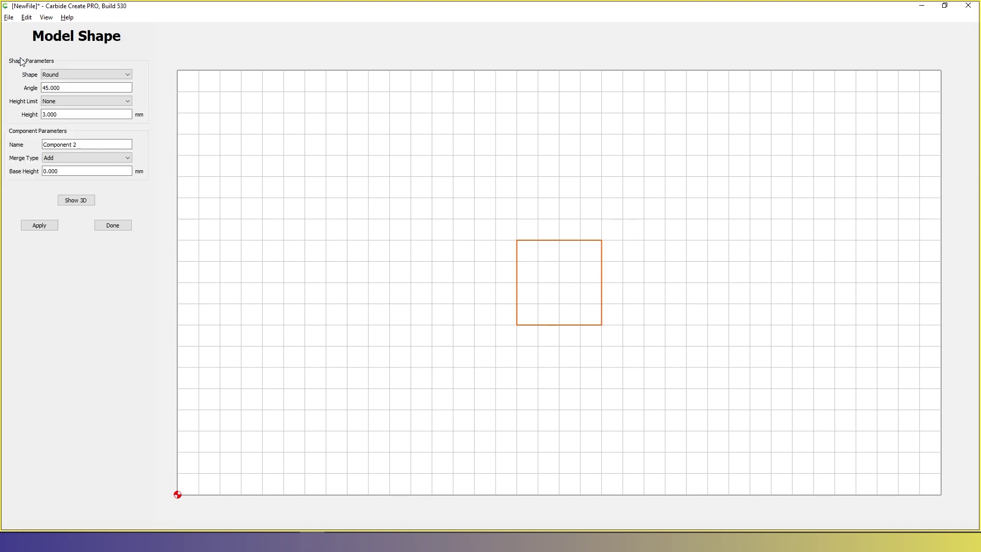
click(73, 76)
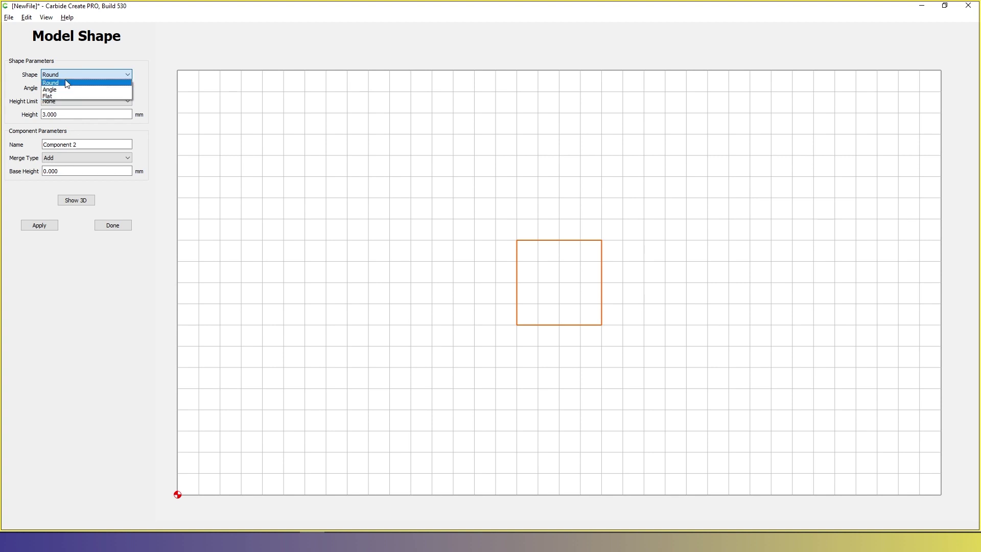
click(67, 84)
click(66, 88)
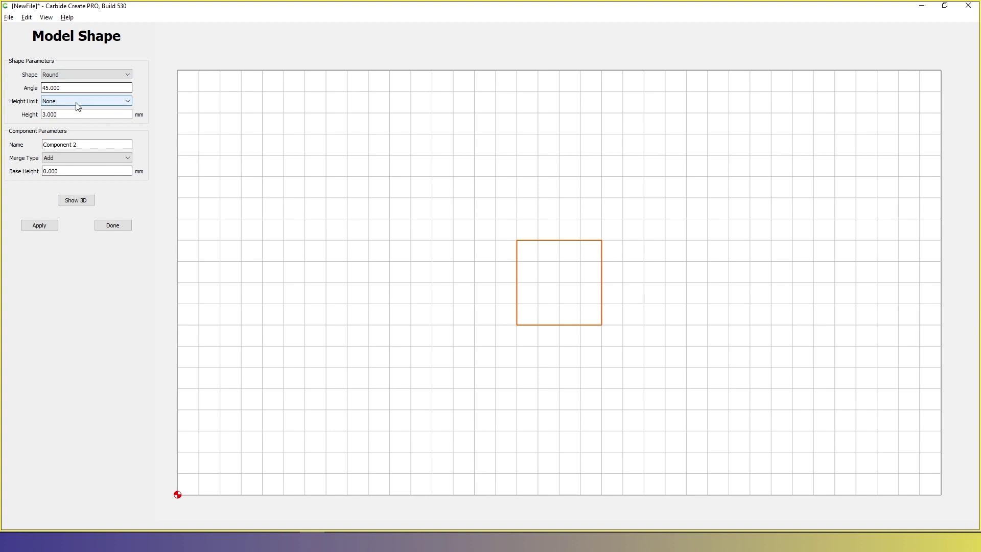
click(76, 102)
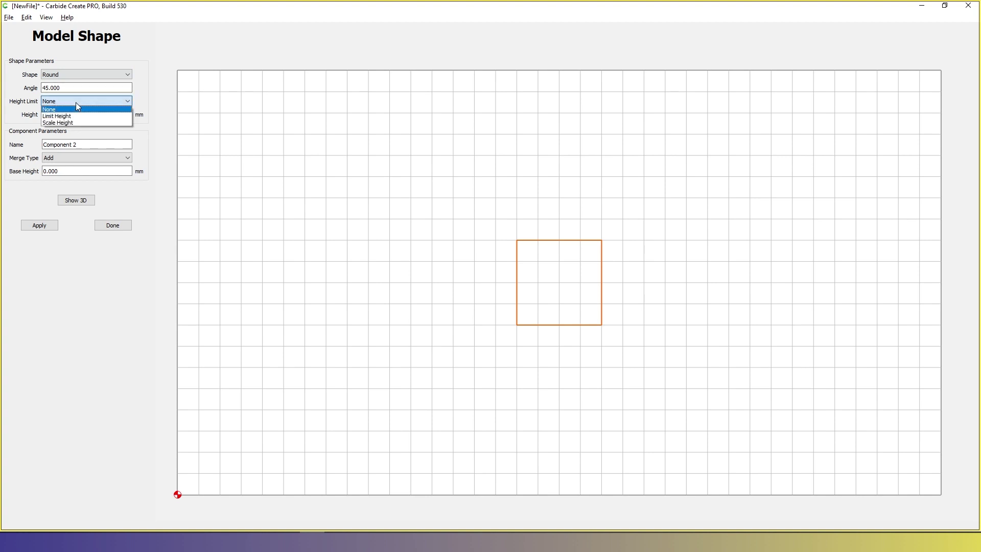
click(75, 102)
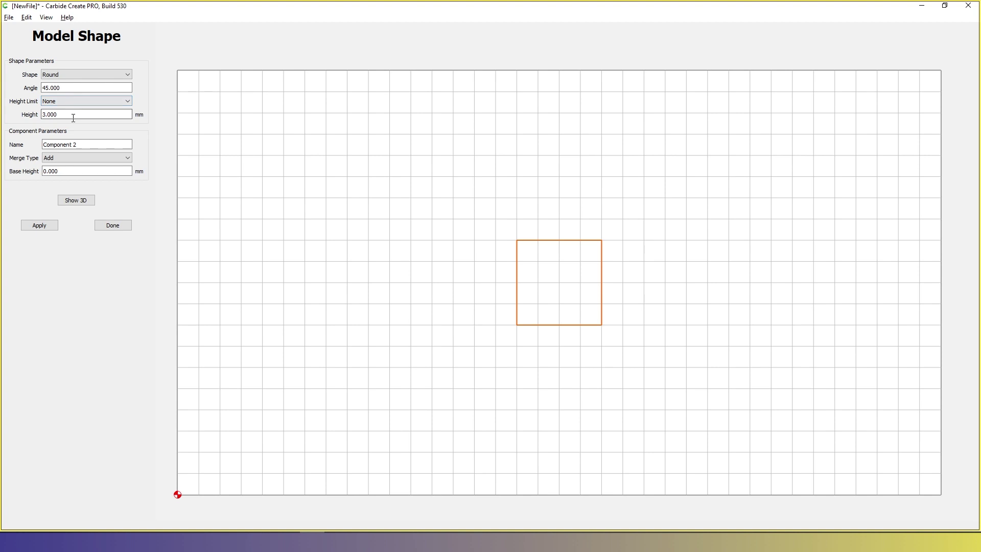
click(73, 116)
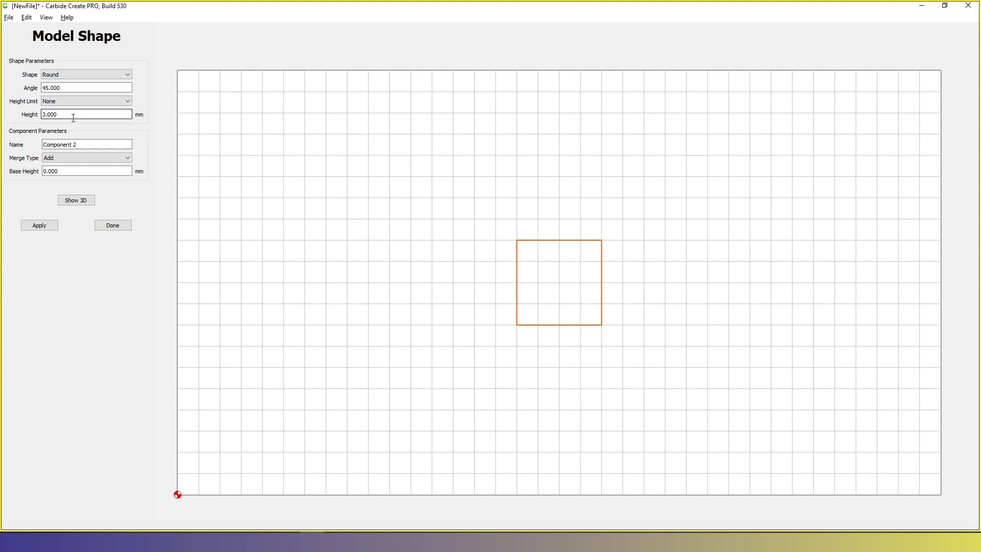
click(83, 157)
click(83, 158)
- Apply the rounded 3 mm dome to the square and tilt the 3D preview to see its profile
click(42, 229)
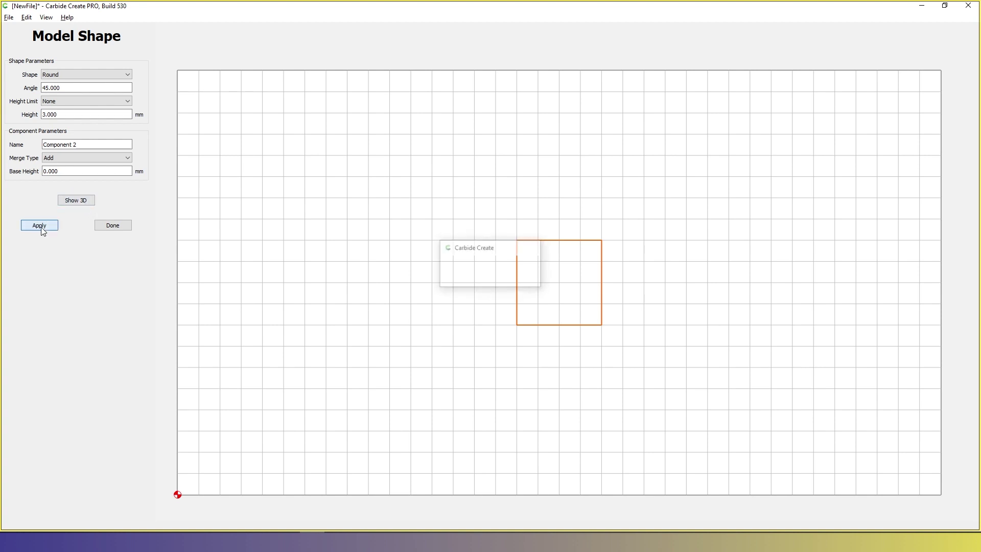
click(77, 202)
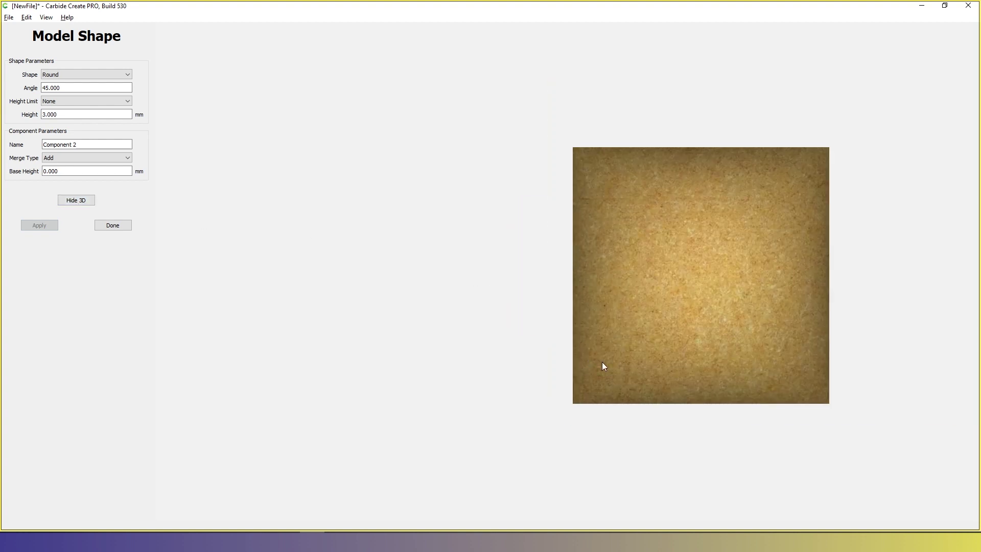
drag(646, 451, 676, 149)
drag(699, 388, 491, 313)
- Orbit the 3D dome preview to another angle, then finish shaping as Component 2
scroll(556, 345, up, 3)
scroll(554, 351, down, 4)
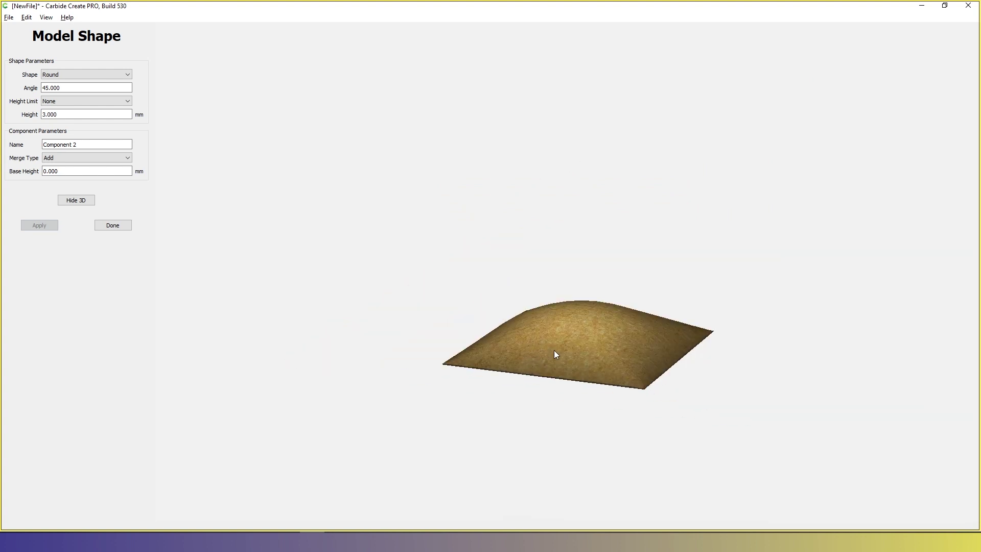
scroll(554, 350, up, 1)
drag(632, 367, 439, 414)
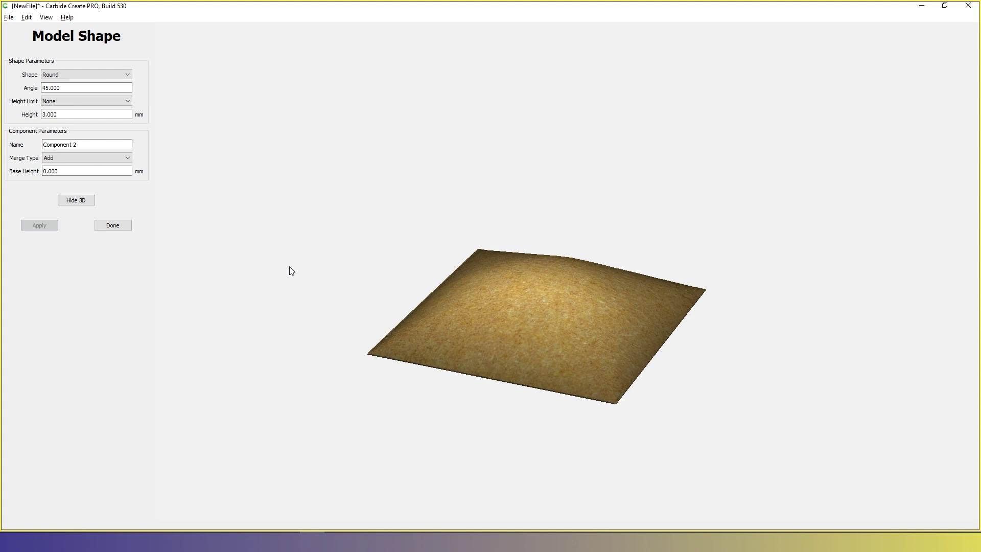
click(114, 226)
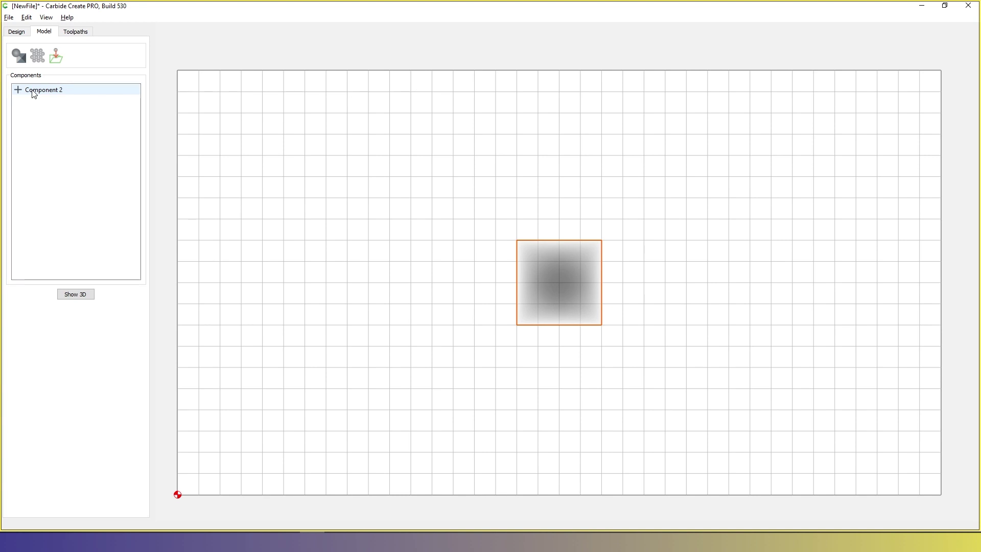
- Delete Component 2 from the Components list and switch to the Toolpaths workspace
right_click(32, 91)
click(72, 108)
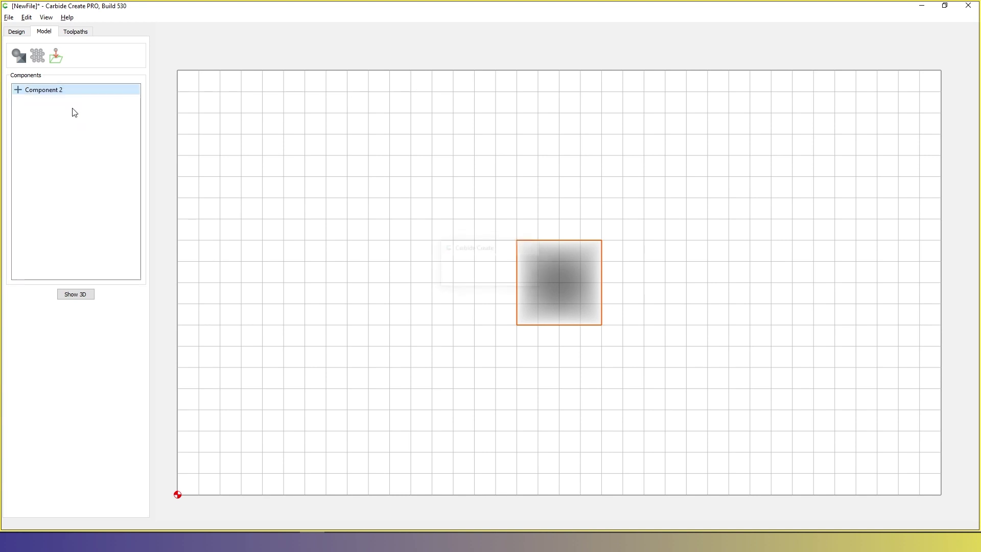
click(77, 32)
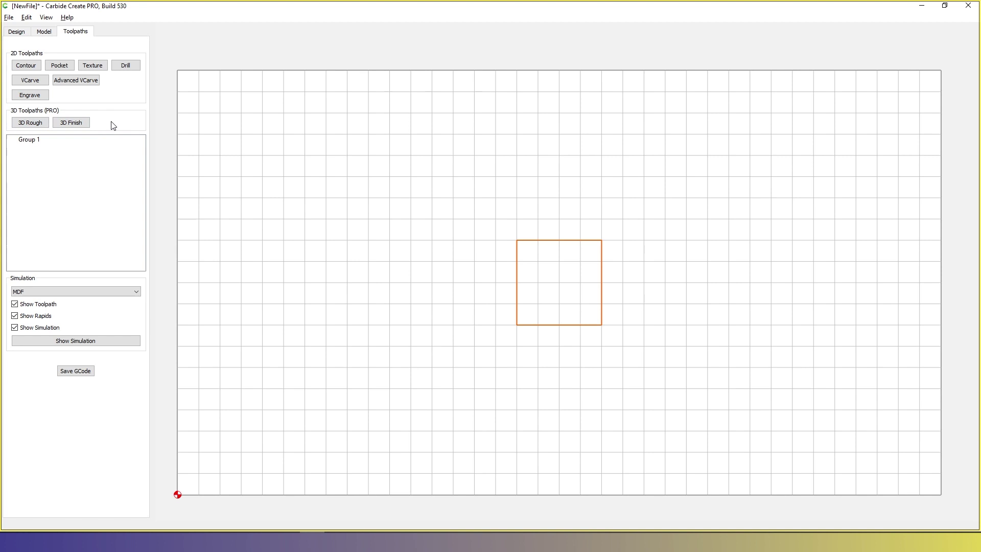
- Open the Edit menu to find the tool database command
click(26, 18)
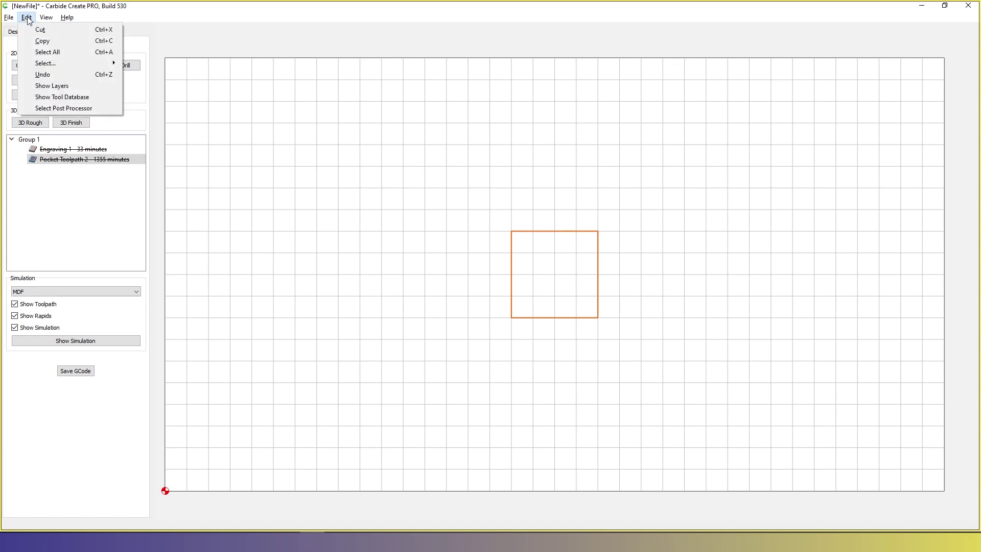
- Open the tool database and browse TEST Lib-Nomad-Acrylic's End Mills and Vee folders
click(88, 96)
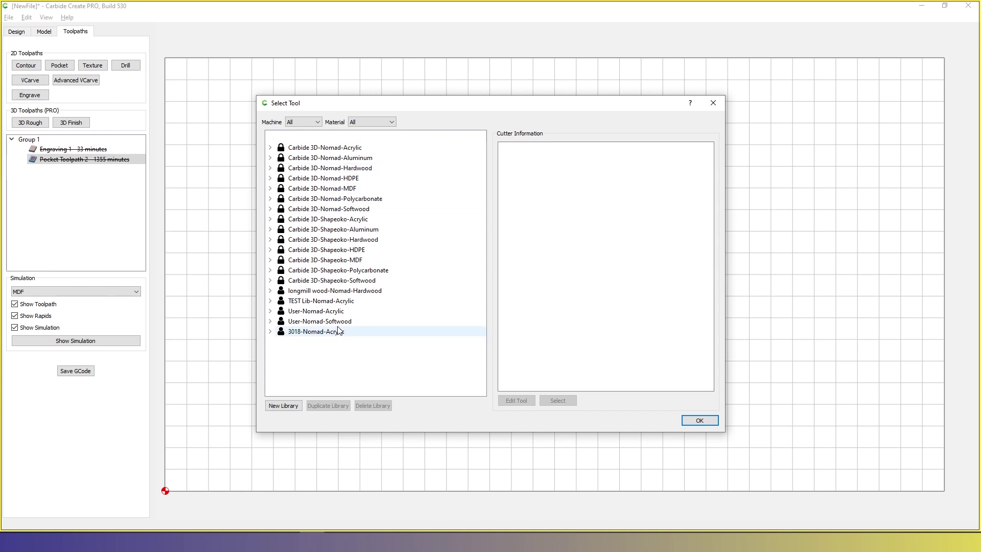
click(330, 301)
click(271, 302)
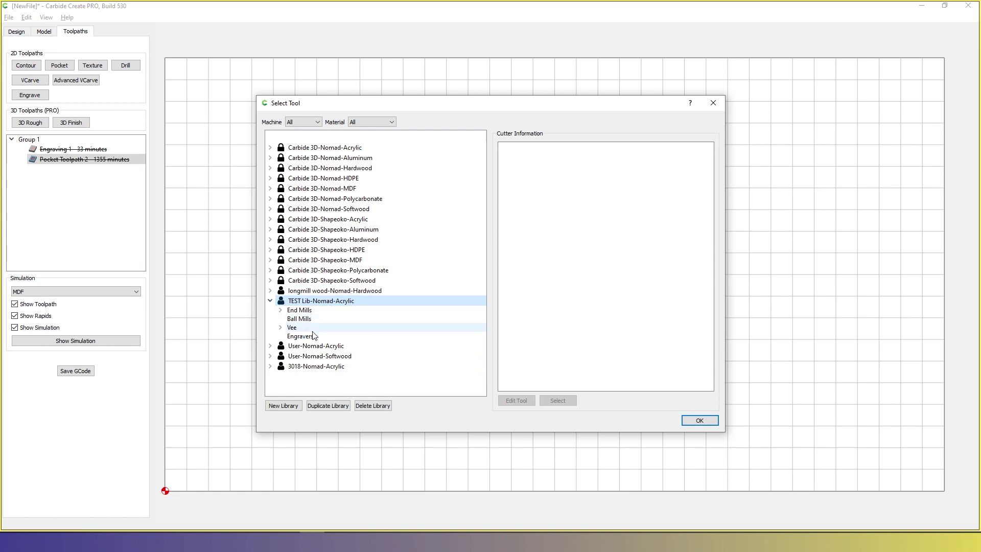
click(280, 311)
click(280, 310)
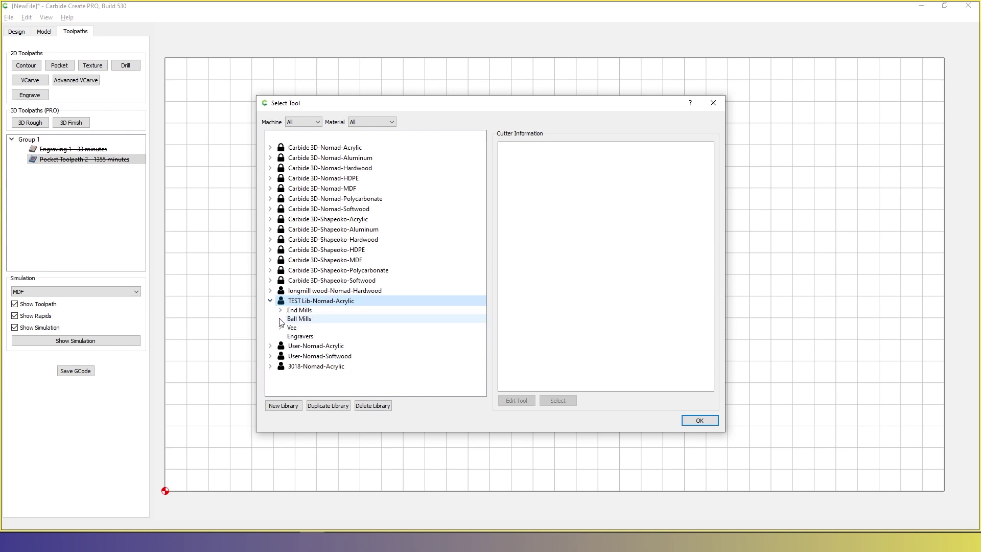
click(280, 327)
click(280, 328)
click(271, 301)
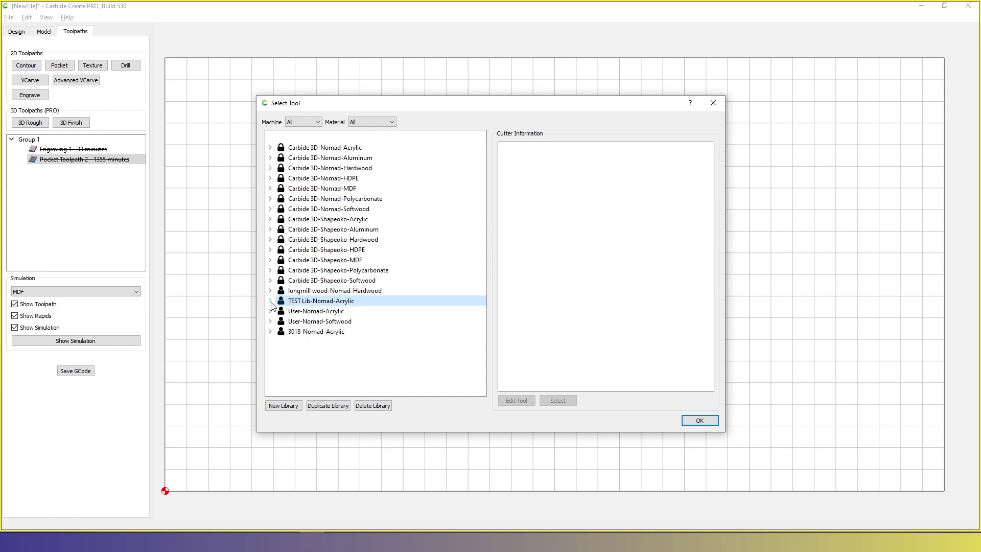
- Create a new tool library named TEST B for Nomad and Acrylic
click(284, 406)
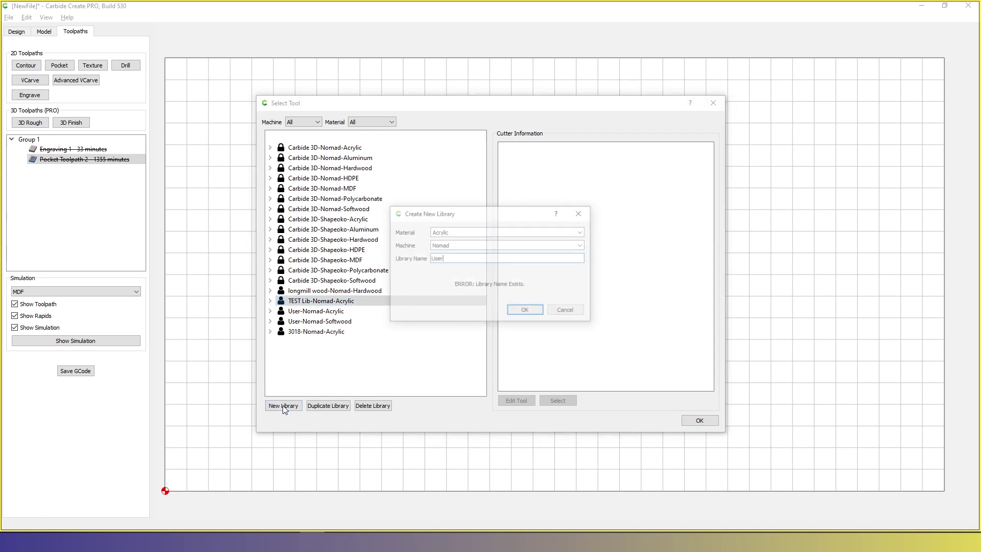
right_click(456, 244)
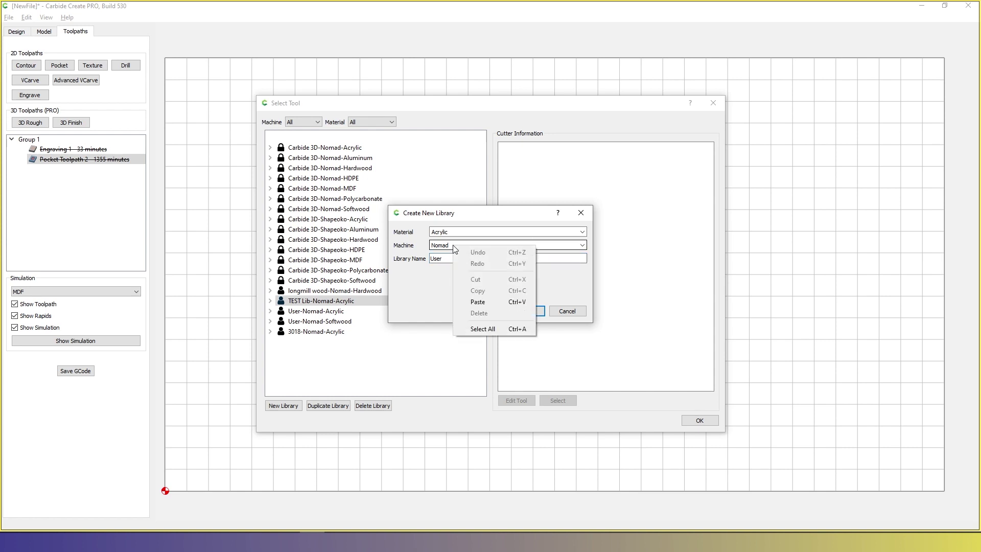
click(441, 263)
double_click(437, 259)
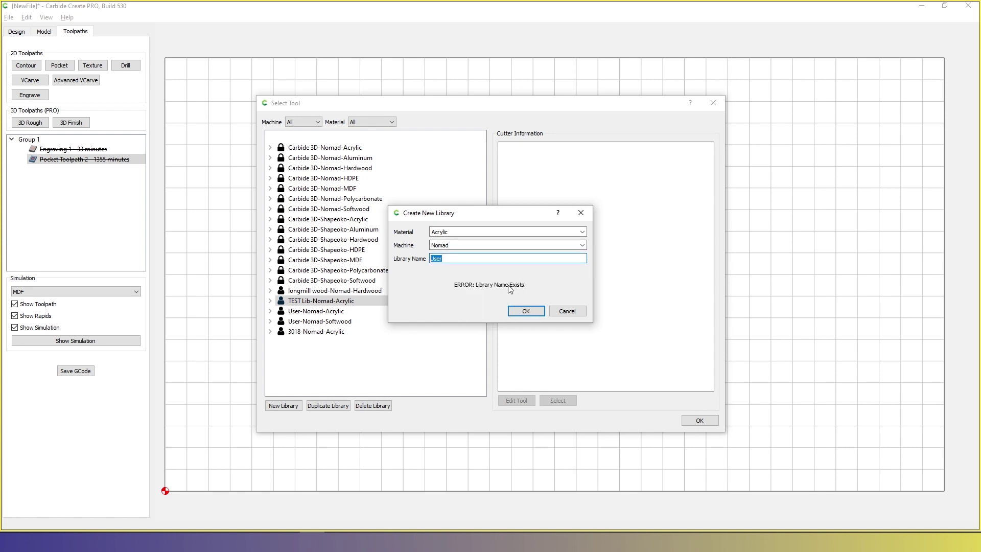
text(TEST B)
key(Return)
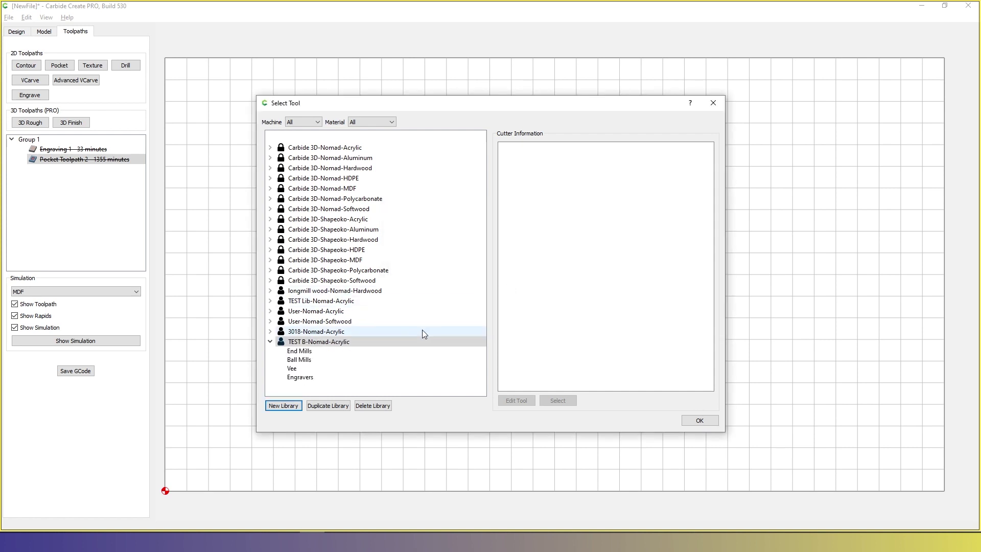
- Copy 4mm V Bit 60 Degree from TEST Lib's Vee folder and paste it into TEST B's Vee folder
click(270, 301)
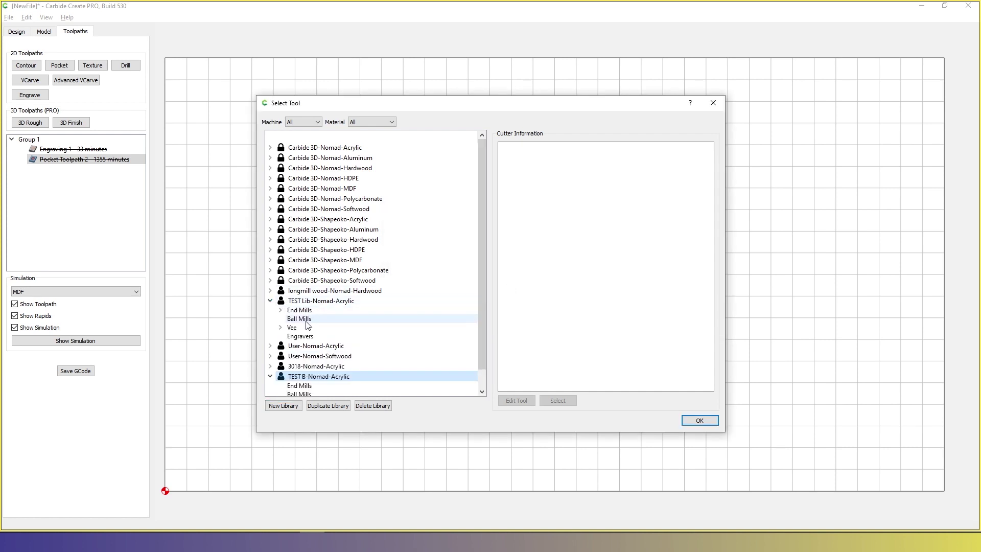
click(280, 327)
click(314, 336)
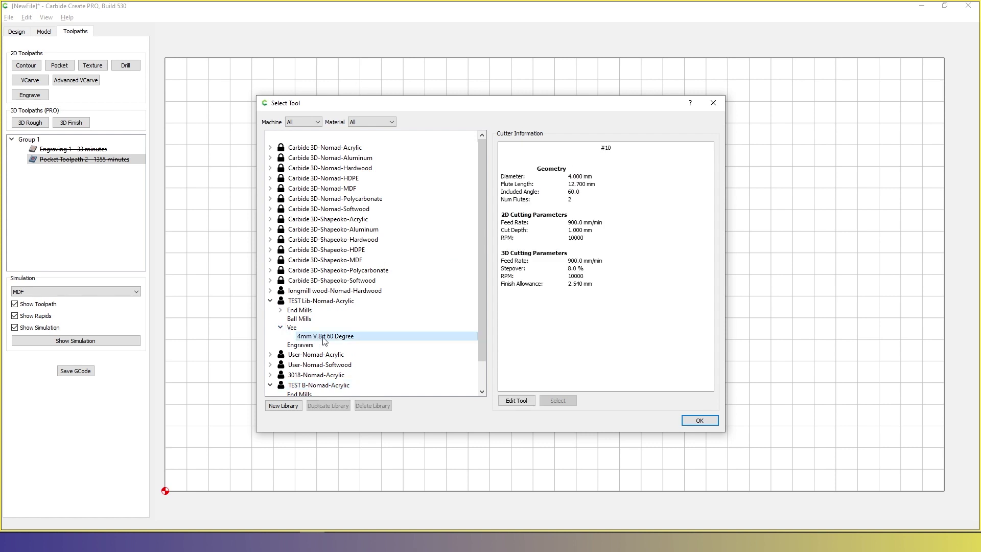
right_click(325, 337)
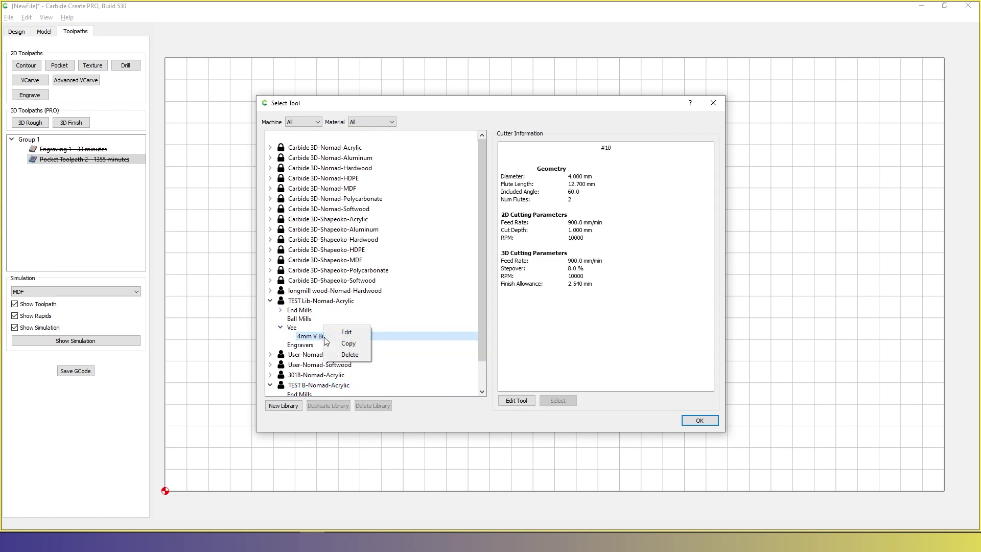
click(350, 343)
scroll(361, 350, down, 1)
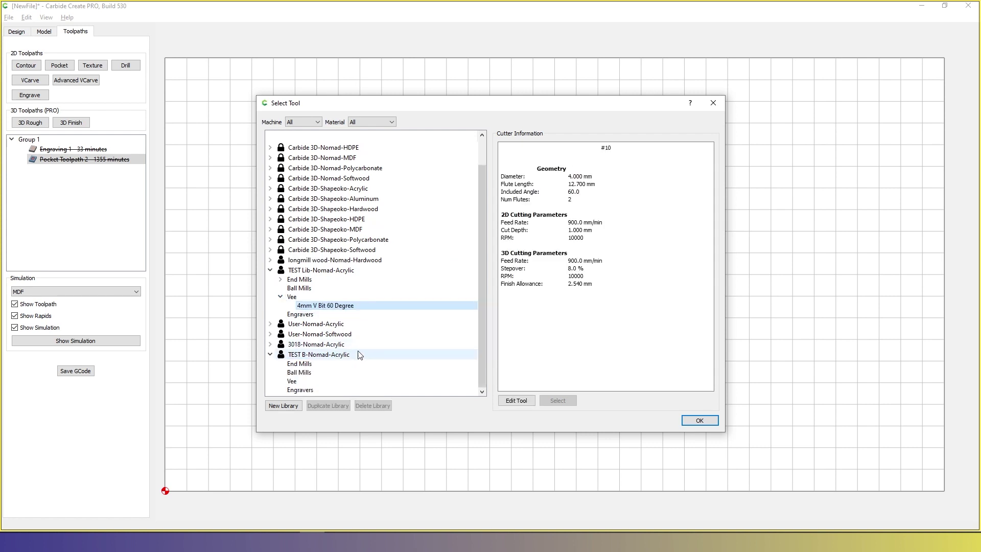
click(314, 383)
right_click(299, 382)
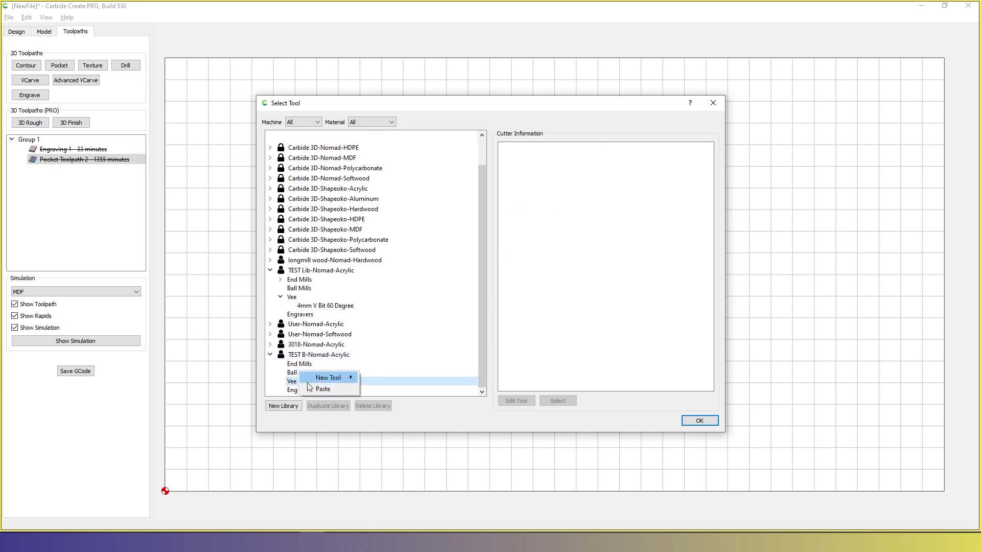
click(323, 388)
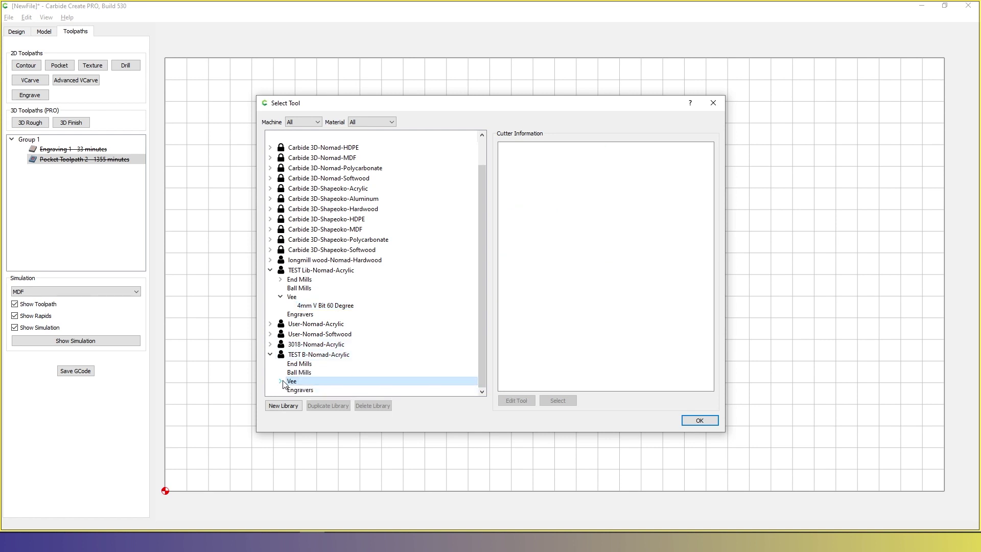
- Look at the new-tool options for TEST B's End Mills folder without adding a tool
scroll(391, 353, down, 1)
click(311, 354)
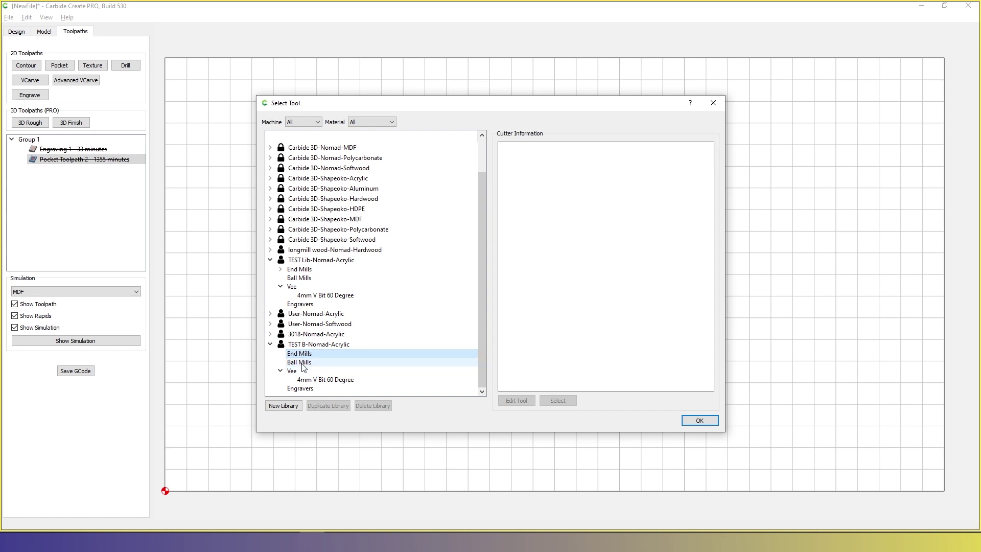
right_click(294, 357)
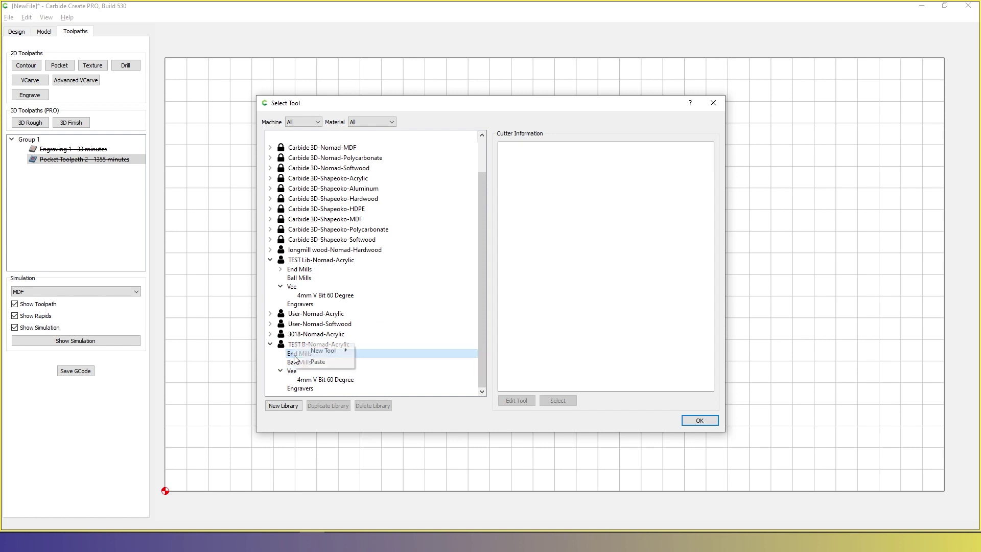
mouse_move(329, 351)
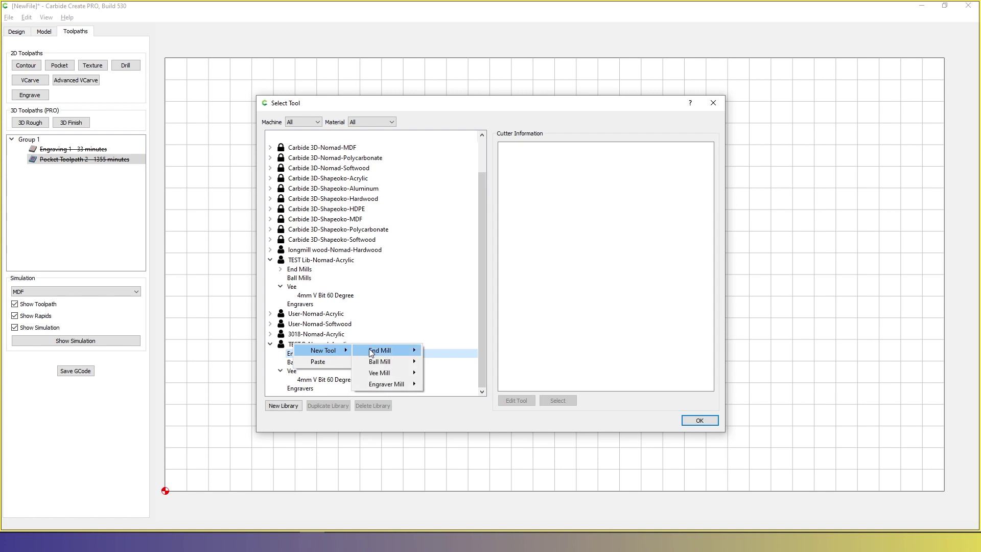
mouse_move(372, 352)
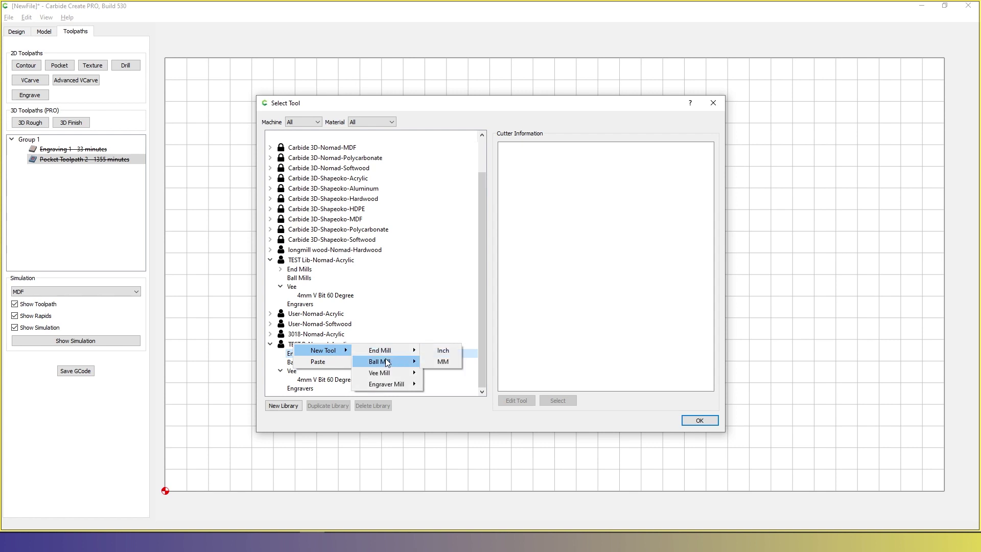
mouse_move(387, 374)
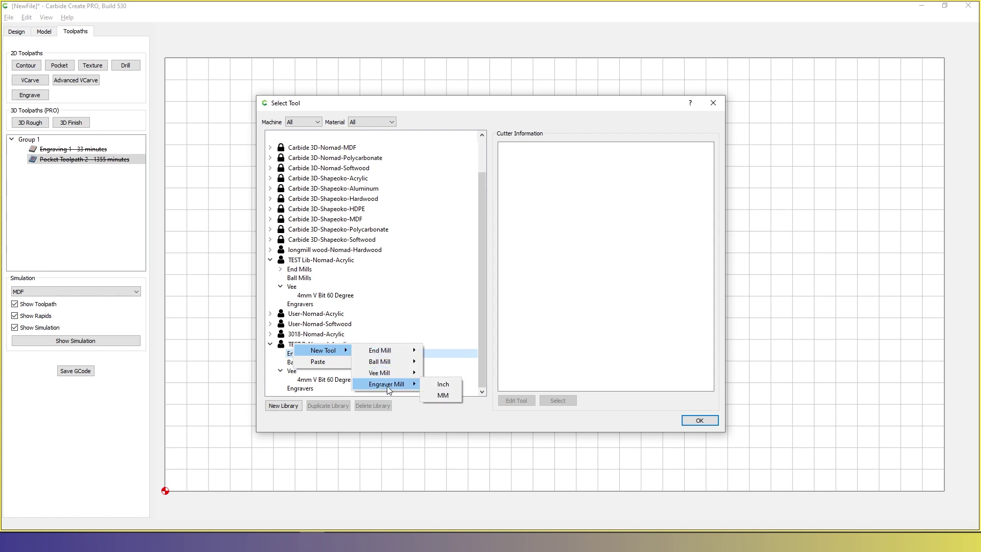
click(459, 316)
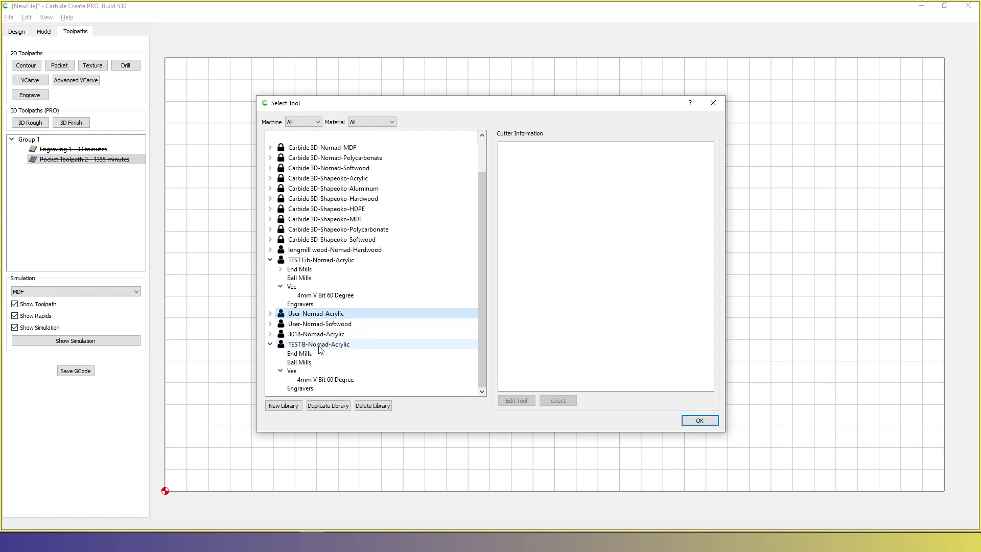